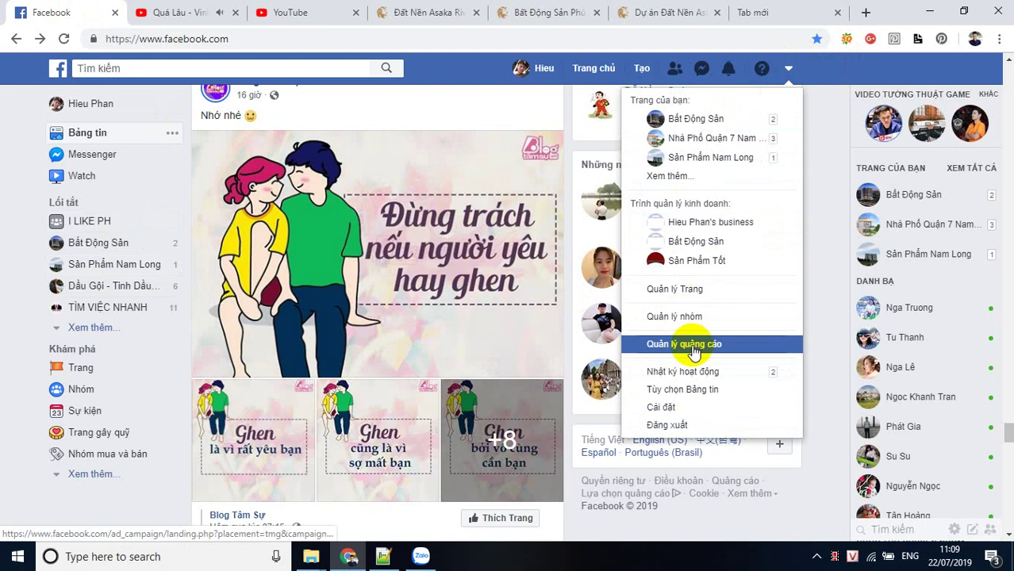
Open the ads manager, close the extra YouTube home tab, and open the campaigns of the second listed ad account
left_click(693, 344)
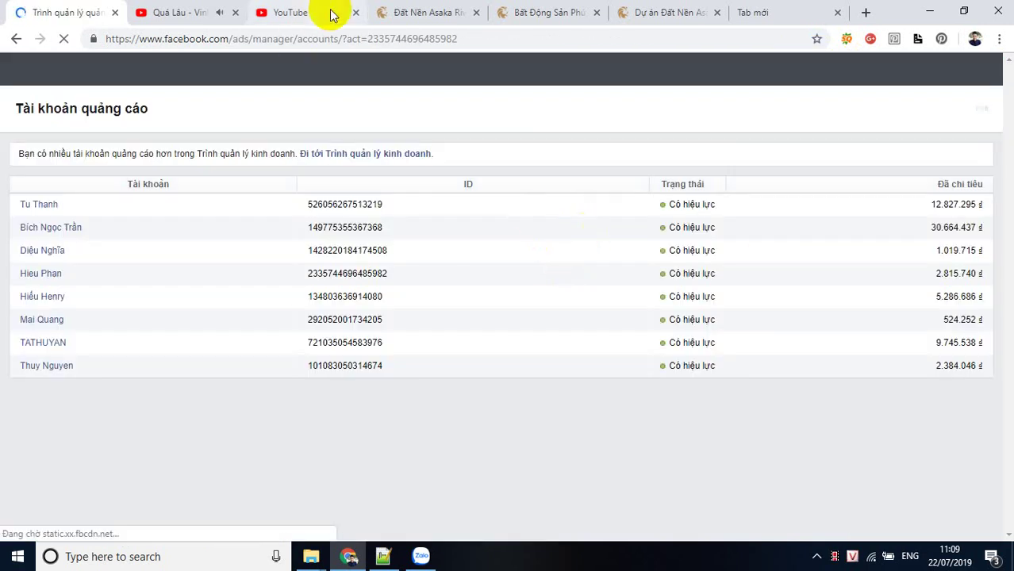
left_click(355, 13)
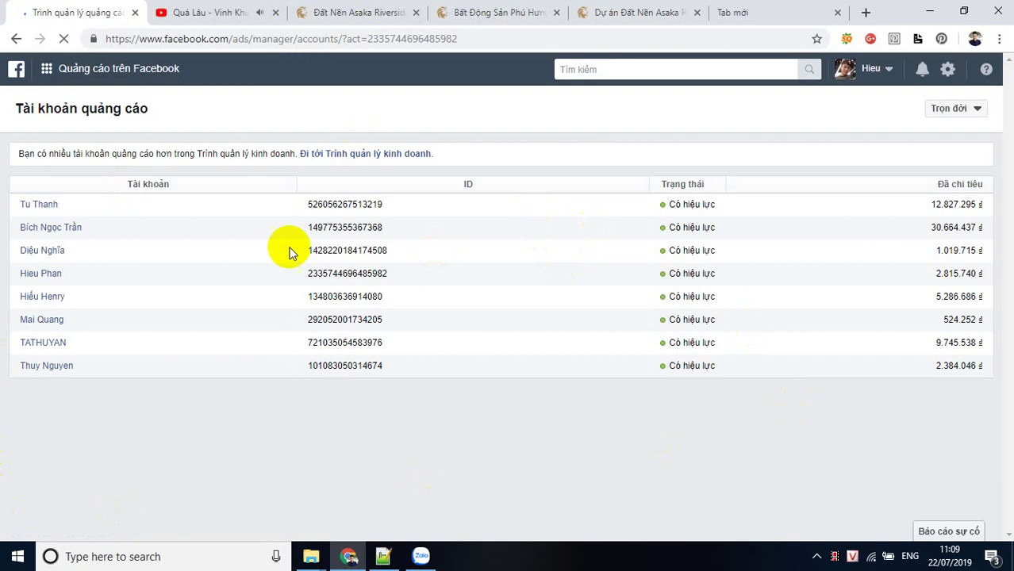
left_click(46, 228)
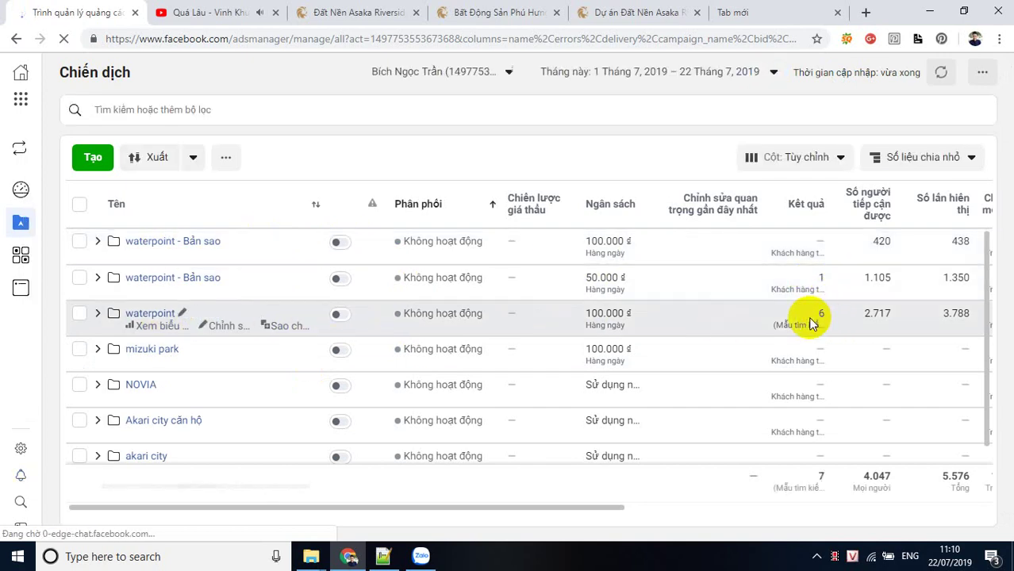
Turn on the original waterpoint campaign and look through its ad set and ads, ending at the ad set list
left_click(346, 317)
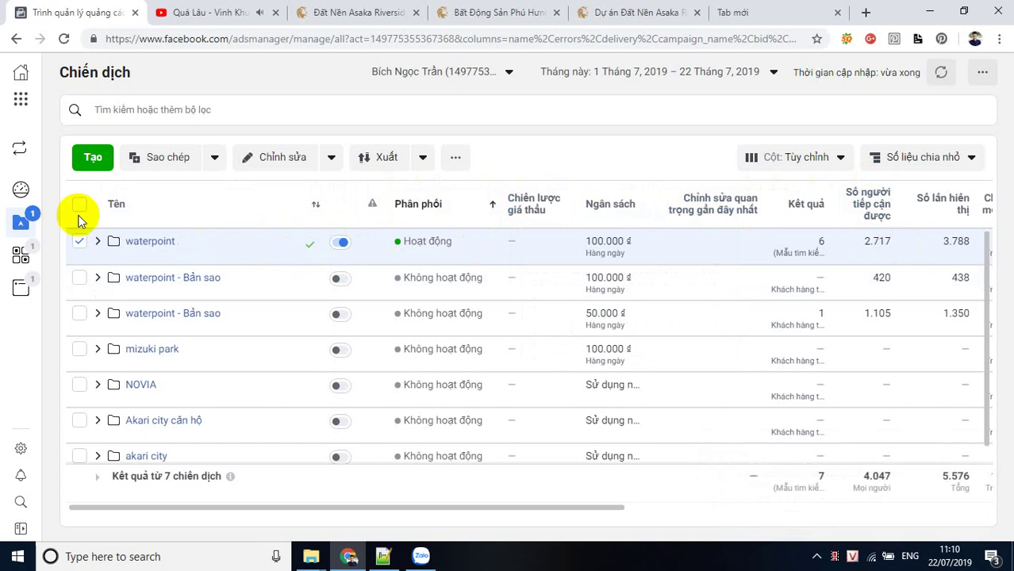
left_click(145, 246)
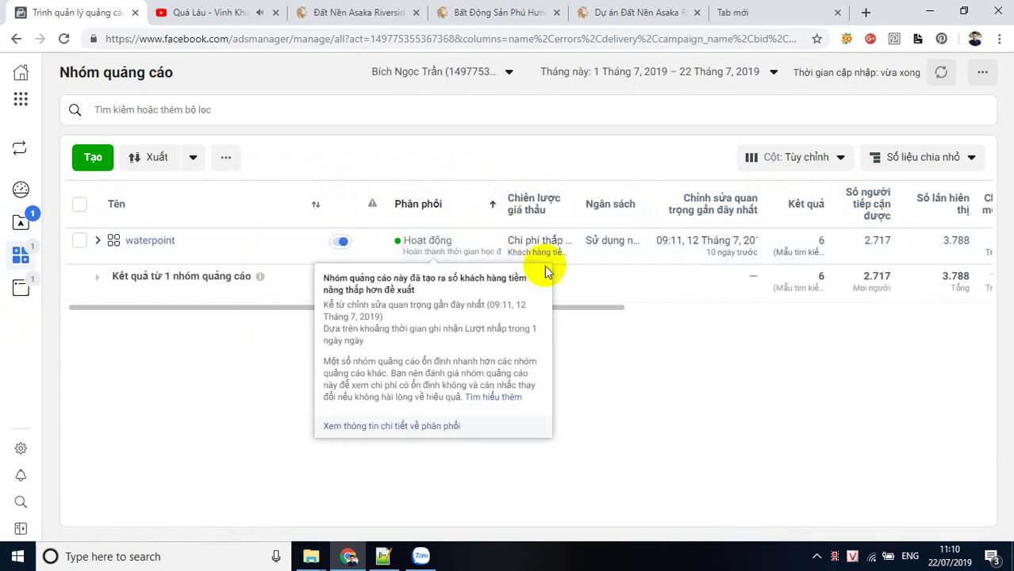
left_click(823, 242)
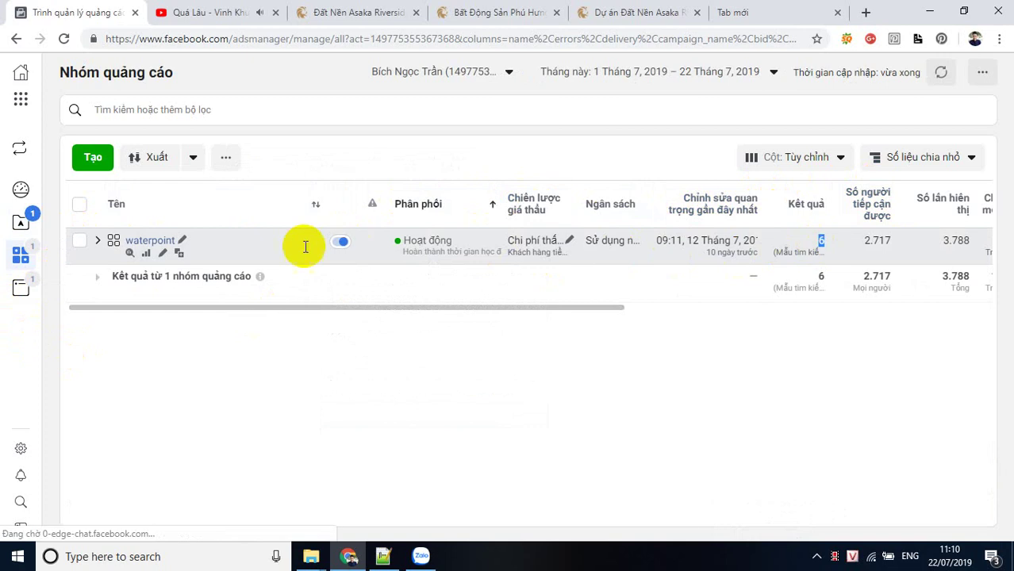
left_click(162, 248)
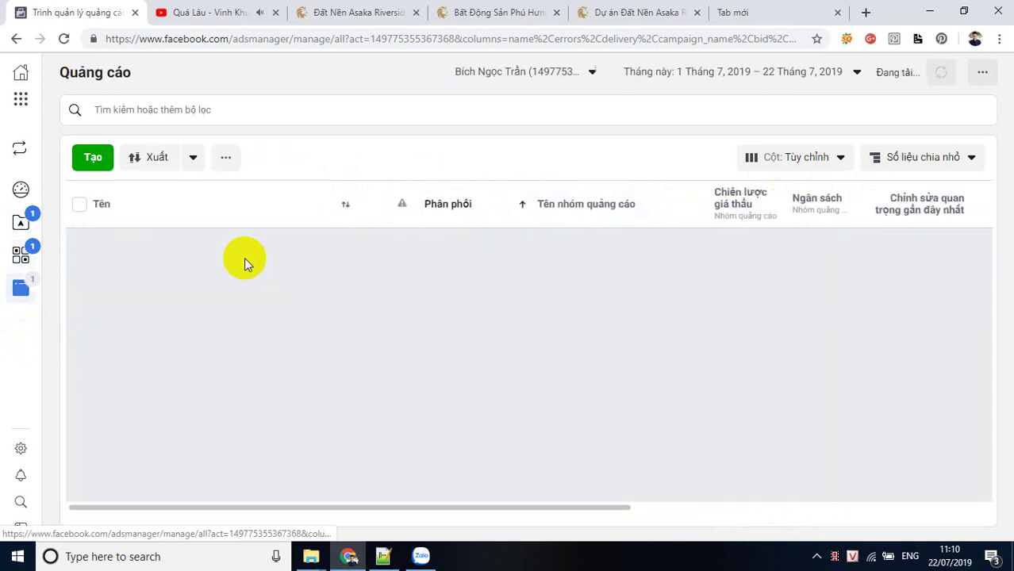
left_click(19, 256)
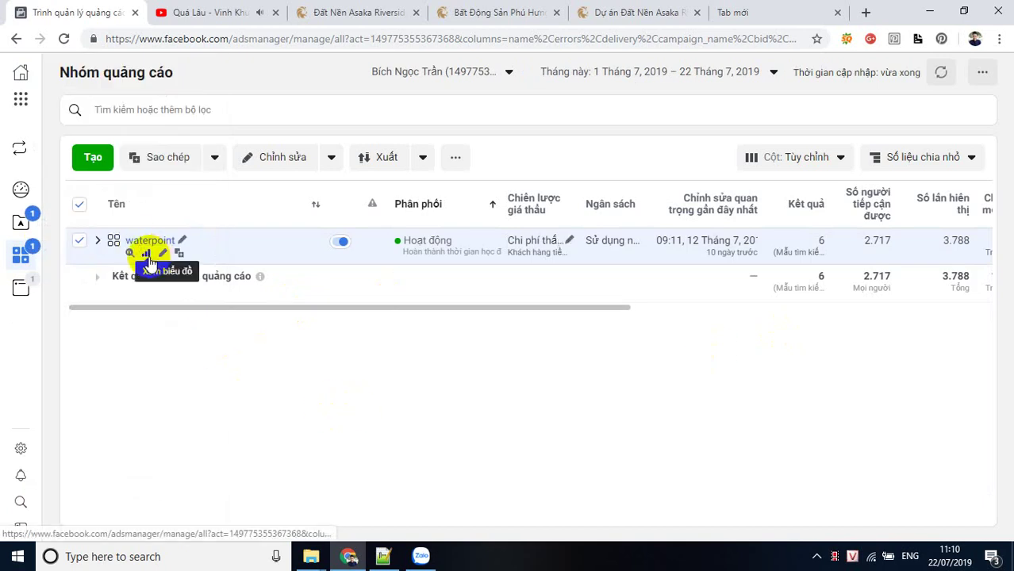
Open the waterpoint ad set for editing and review its budget and schedule section
left_click(165, 254)
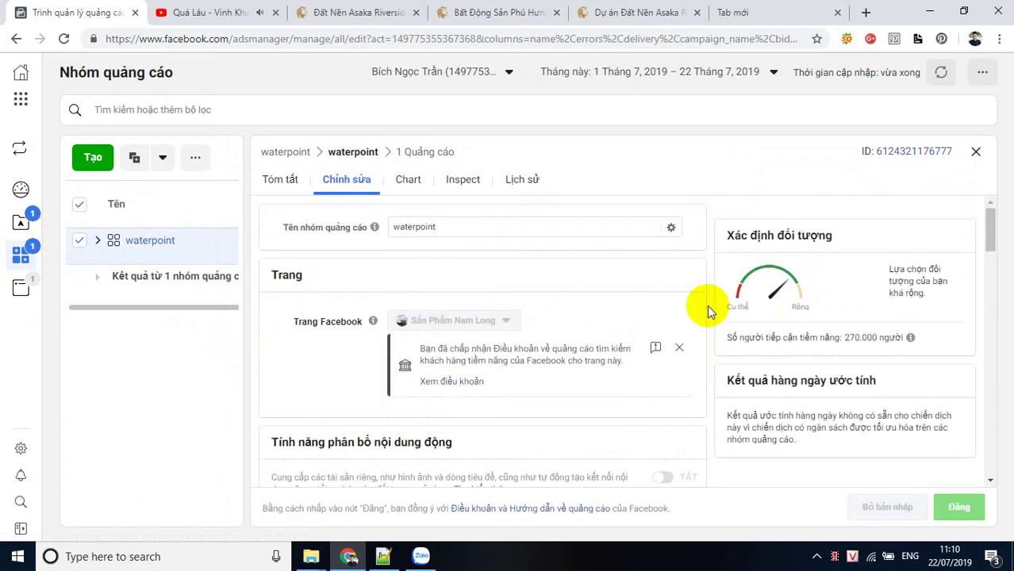
scroll(709, 311, "down", 3)
scroll(708, 311, "down", 1)
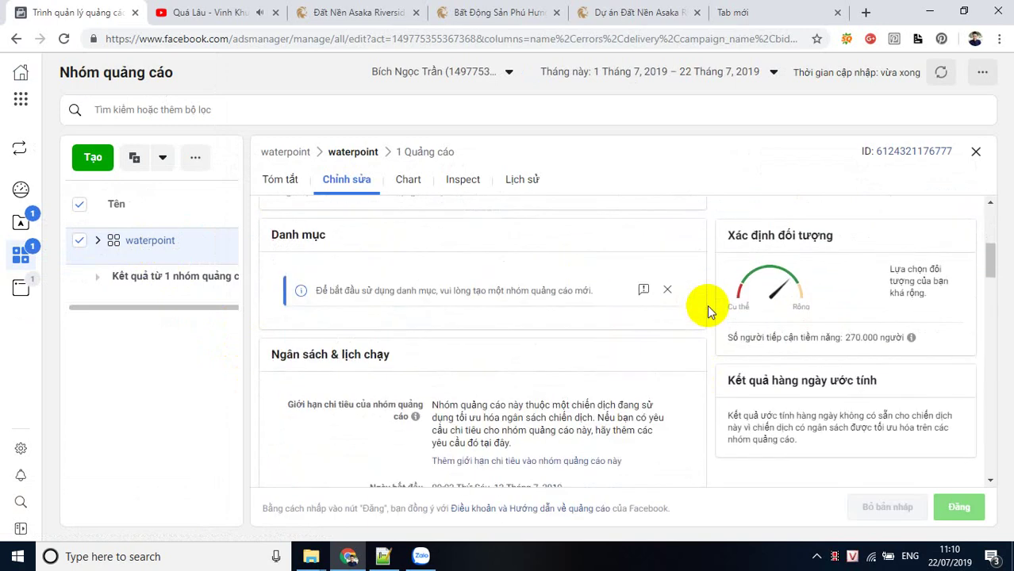
scroll(707, 304, "down", 3)
scroll(707, 305, "up", 2)
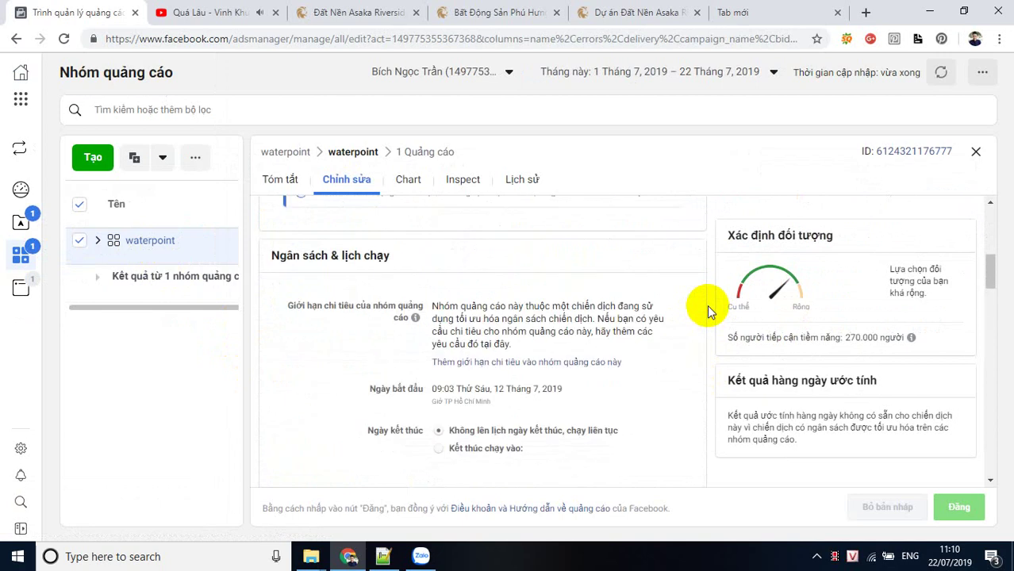
Close the three real estate website tabs and the blank new tab, keeping the ads manager and music video open
left_click(416, 13)
left_click(419, 13)
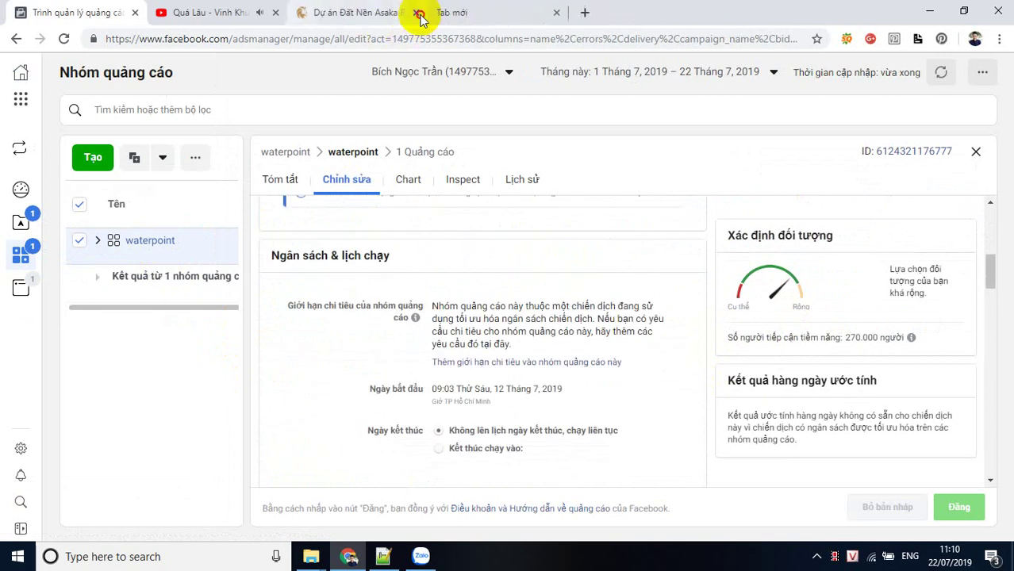
left_click(419, 12)
left_click(419, 12)
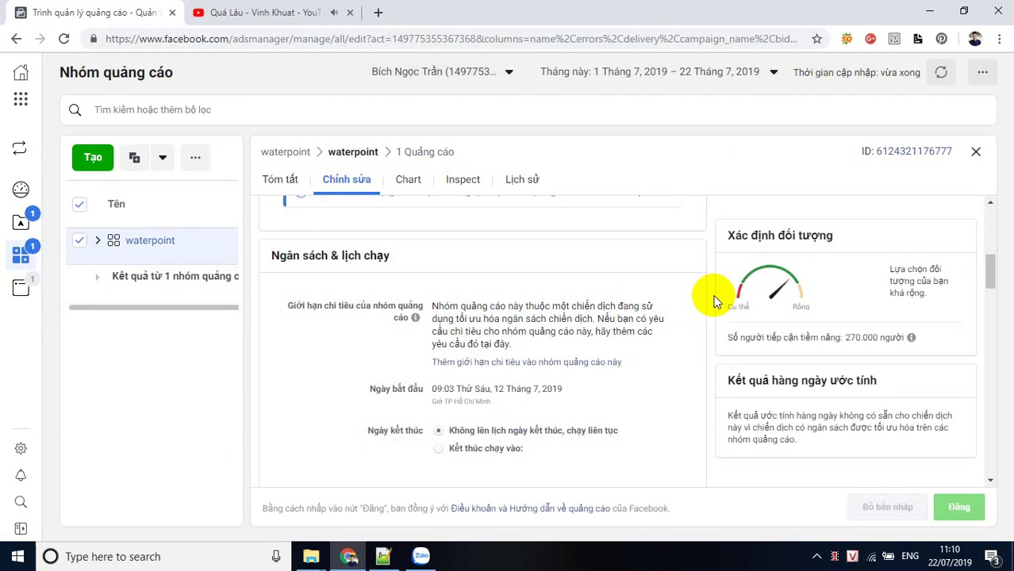
Examine the ad set's location targeting on the map, inspecting the area covered by the 5 km radius around the pin
scroll(714, 302, "down", 5)
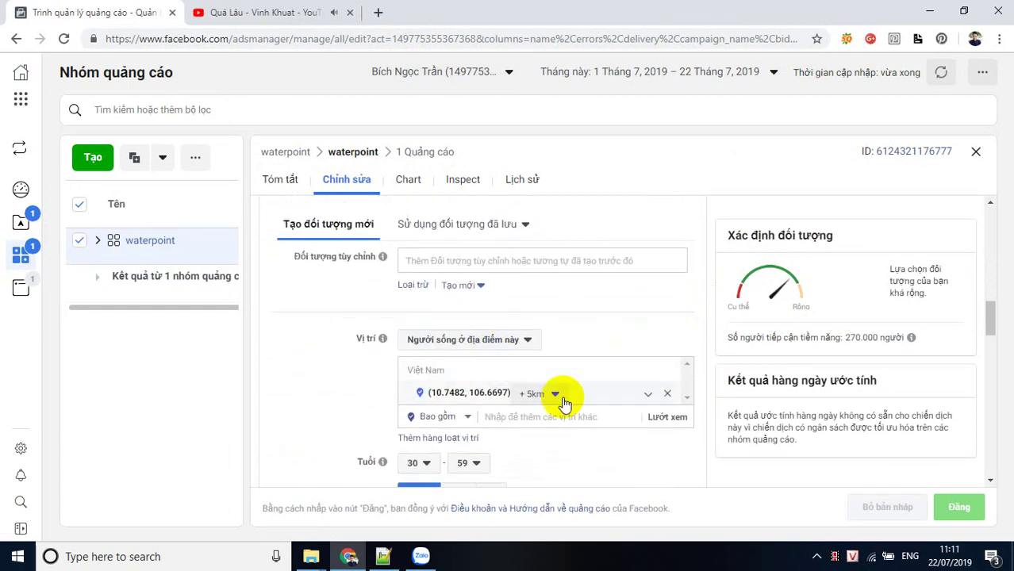
left_click(566, 418)
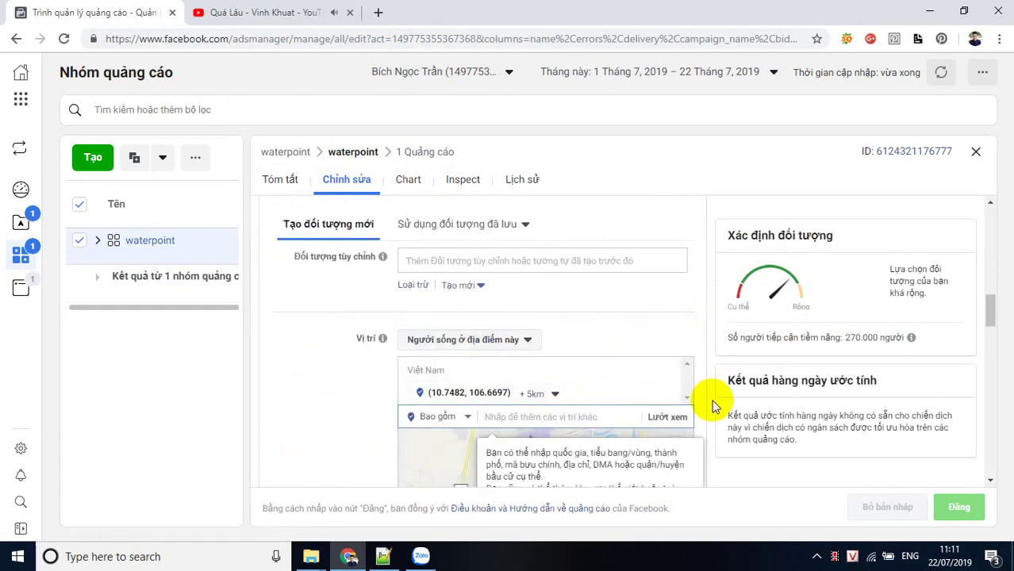
scroll(706, 399, "down", 2)
left_click(714, 436)
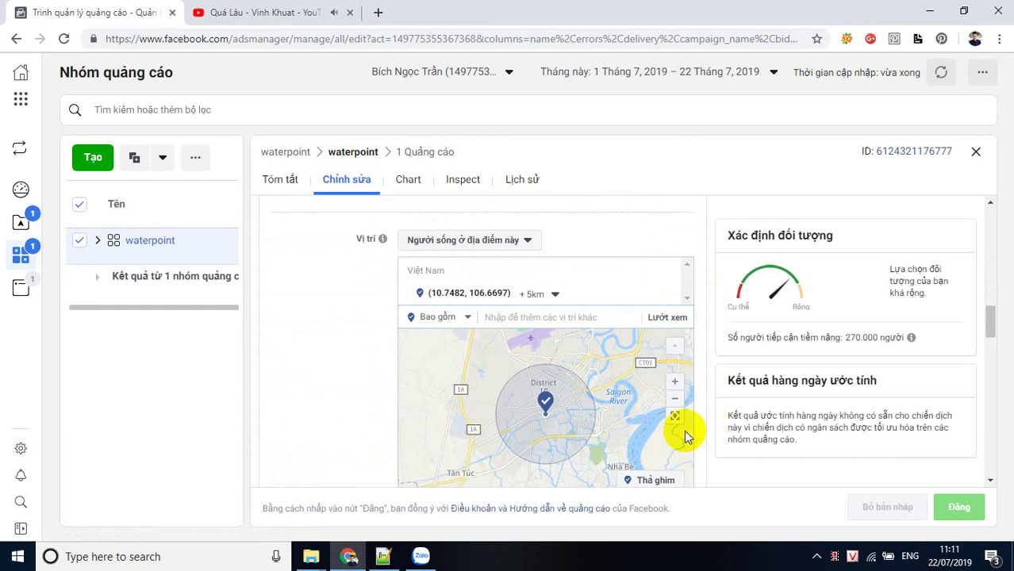
left_click_drag(542, 438, 550, 404)
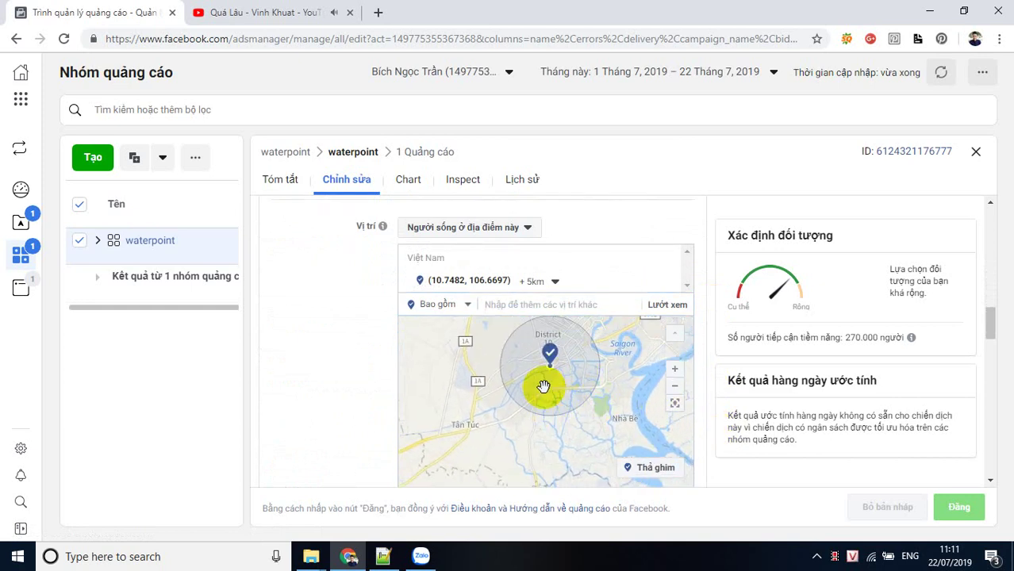
scroll(554, 375, "up", 1)
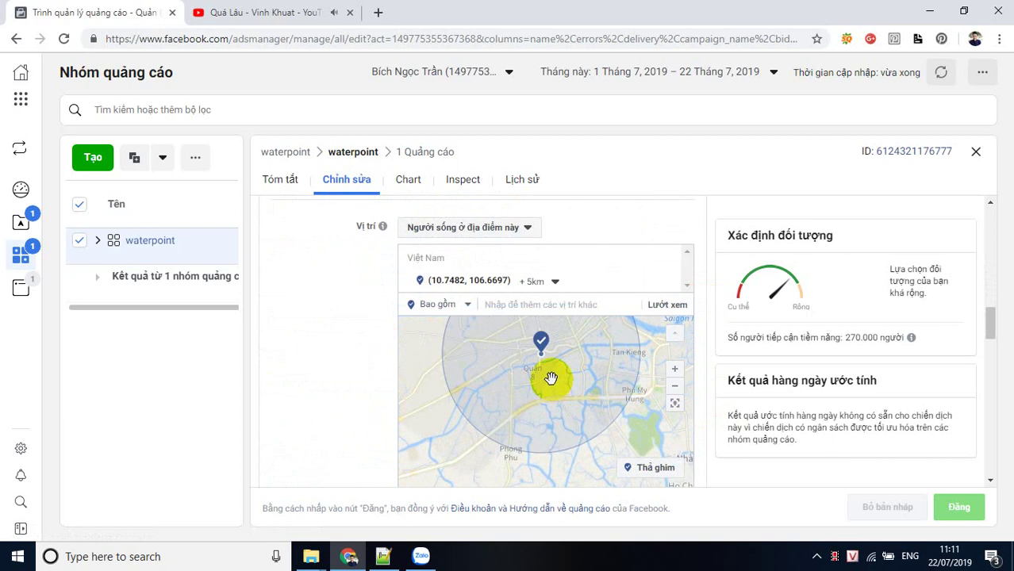
left_click_drag(548, 378, 557, 426)
scroll(551, 417, "up", 1)
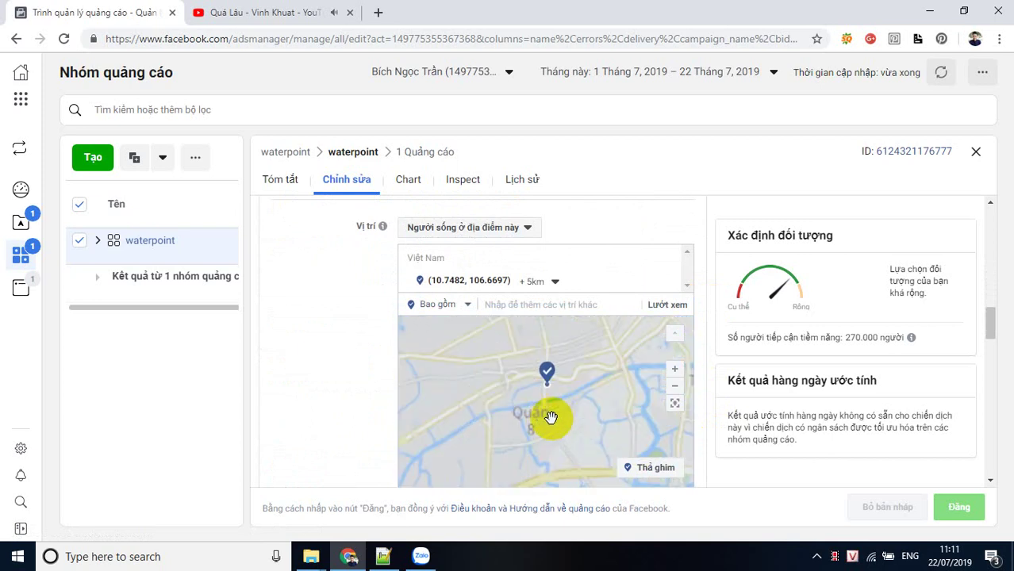
scroll(544, 435, "down", 1)
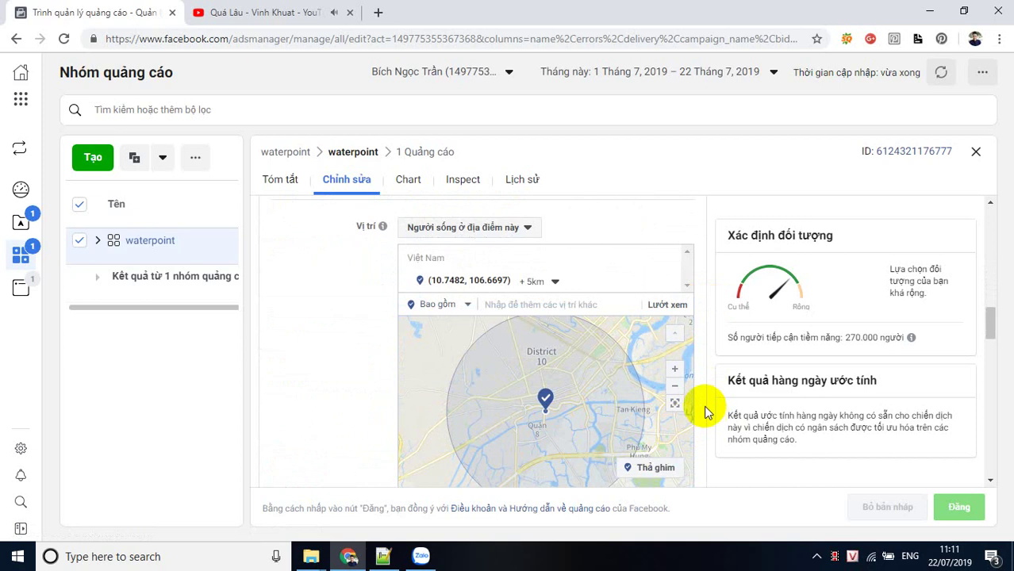
scroll(563, 409, "down", 1)
scroll(550, 425, "up", 2)
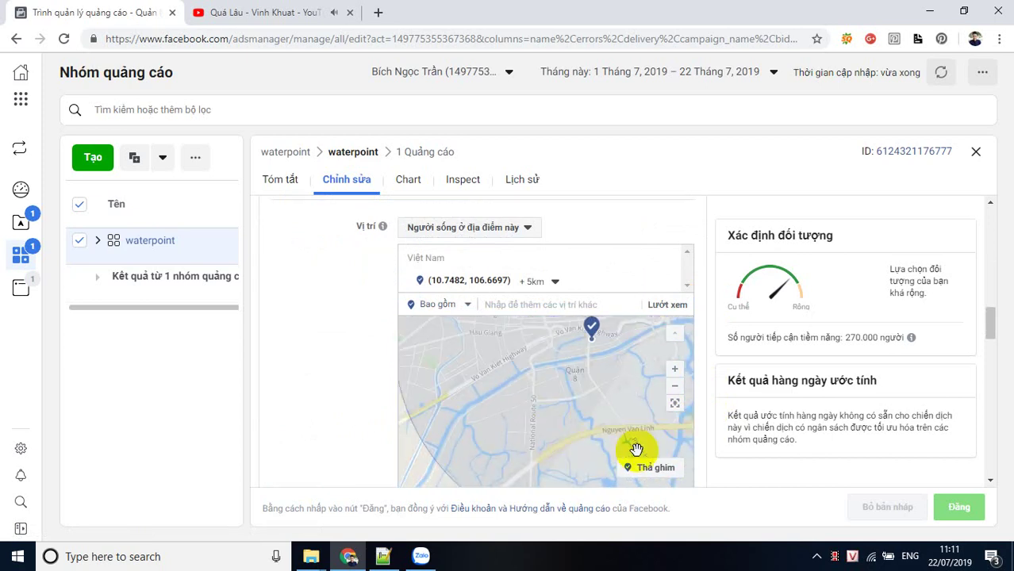
scroll(595, 371, "down", 1)
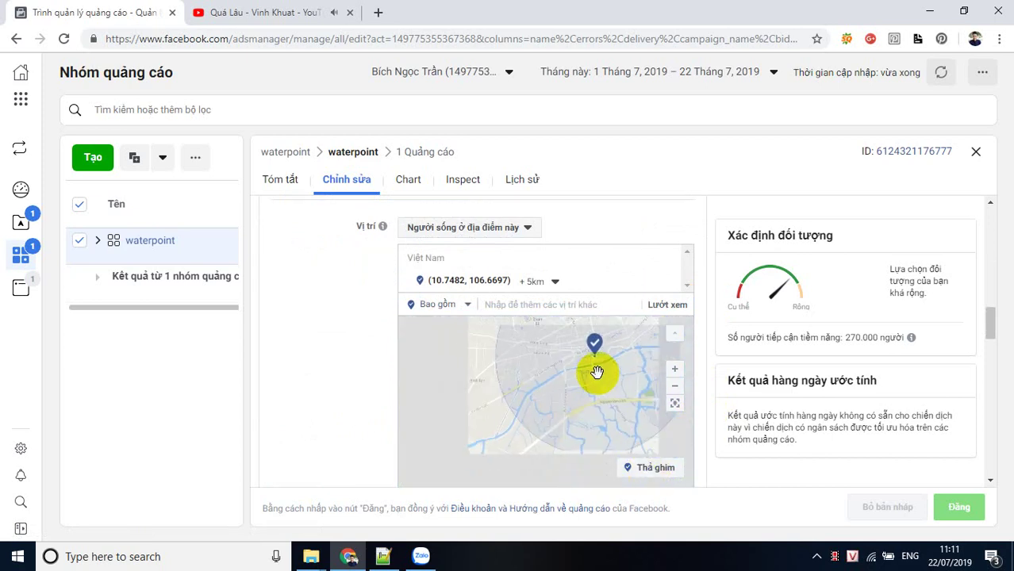
left_click_drag(597, 389, 547, 430)
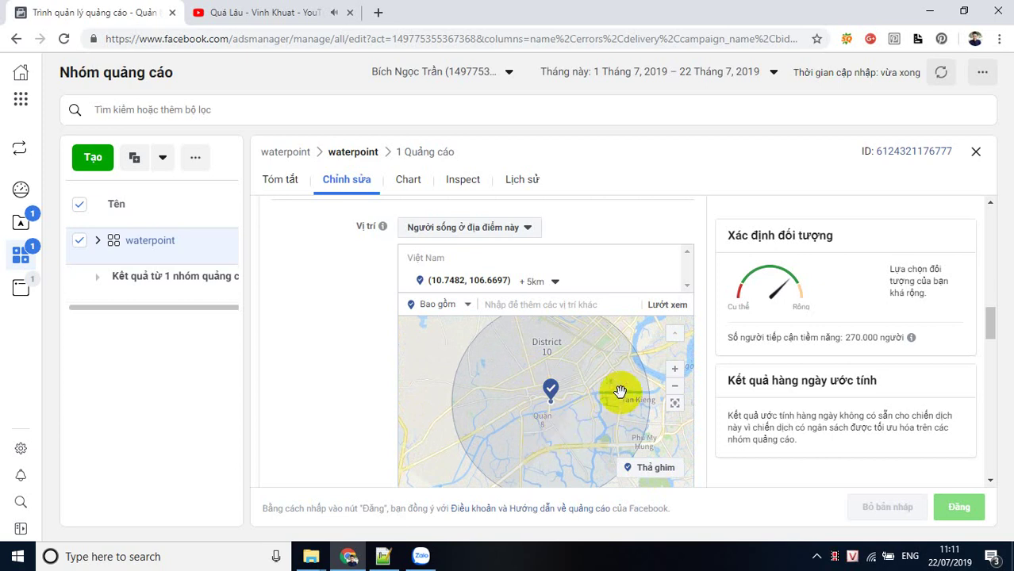
Examine the ad set's age and gender settings and the full list of included demographics and interests in detailed targeting
scroll(708, 367, "down", 3)
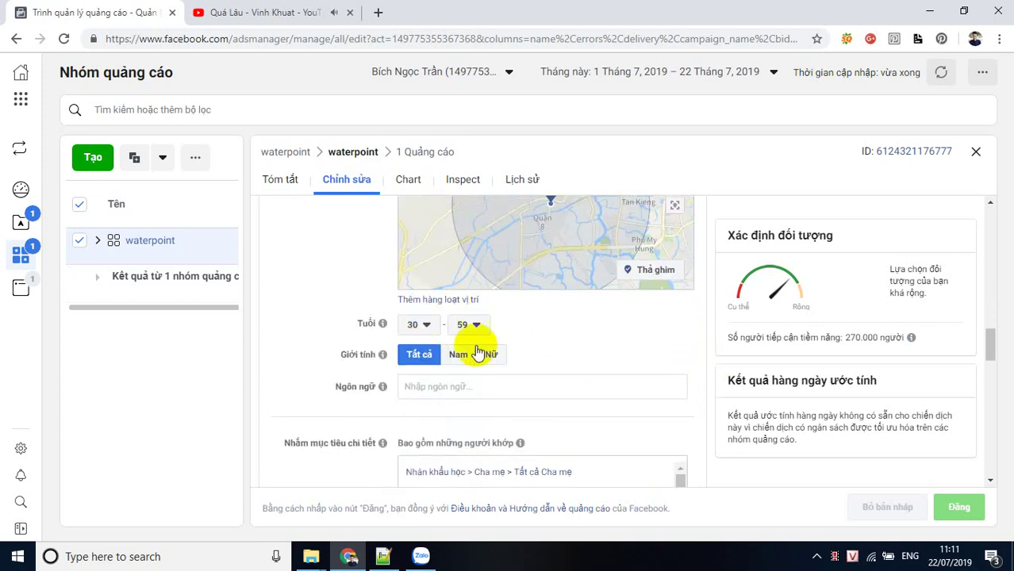
scroll(710, 390, "down", 3)
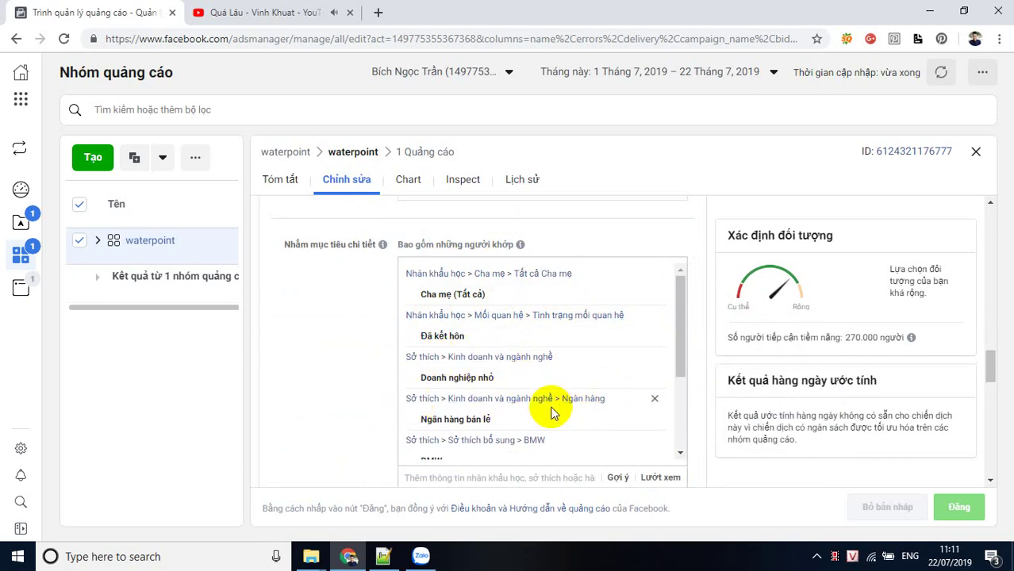
left_click_drag(679, 301, 680, 367)
mouse_move(458, 341)
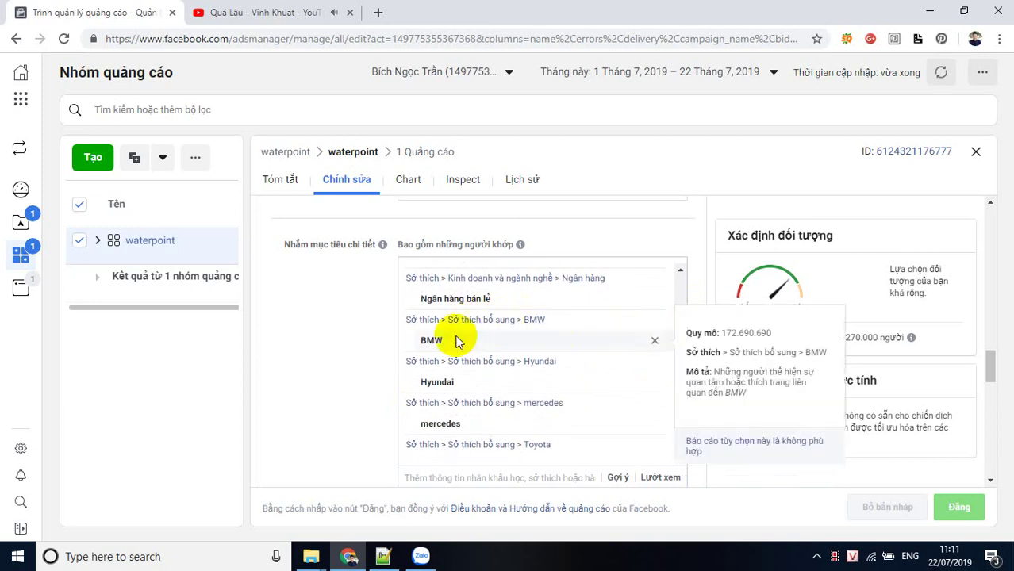
mouse_move(439, 385)
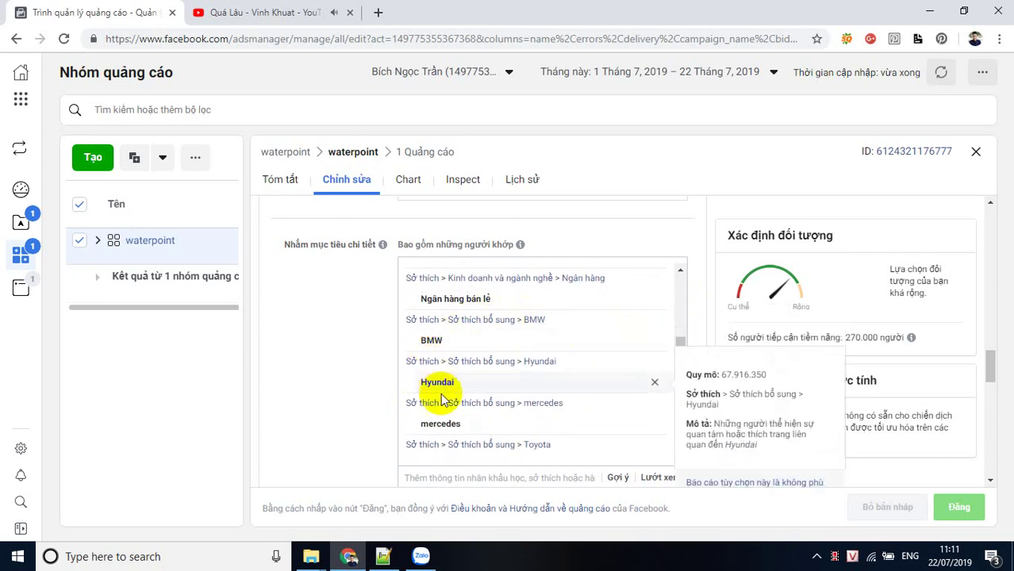
left_click_drag(679, 358, 682, 371)
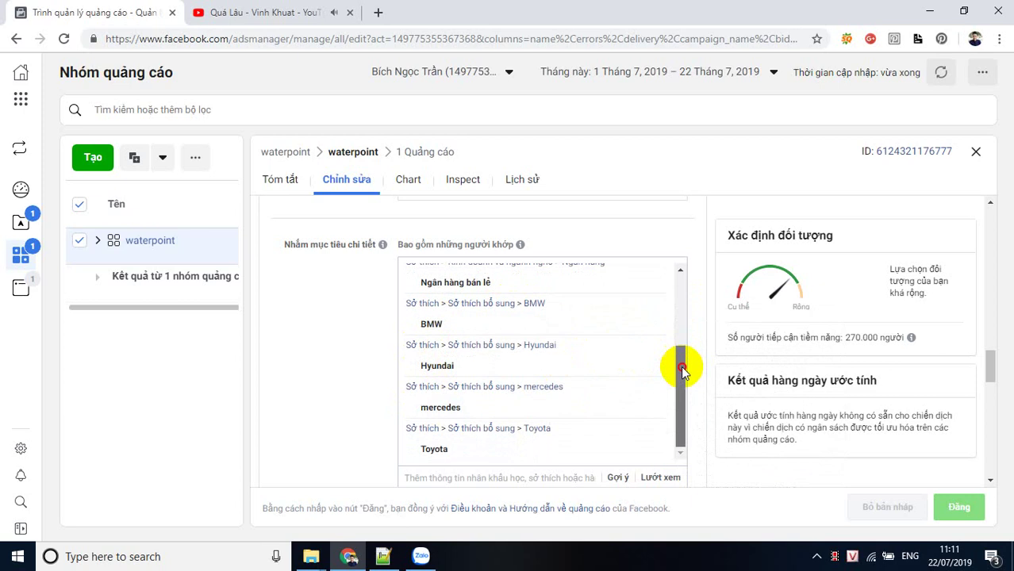
mouse_move(440, 451)
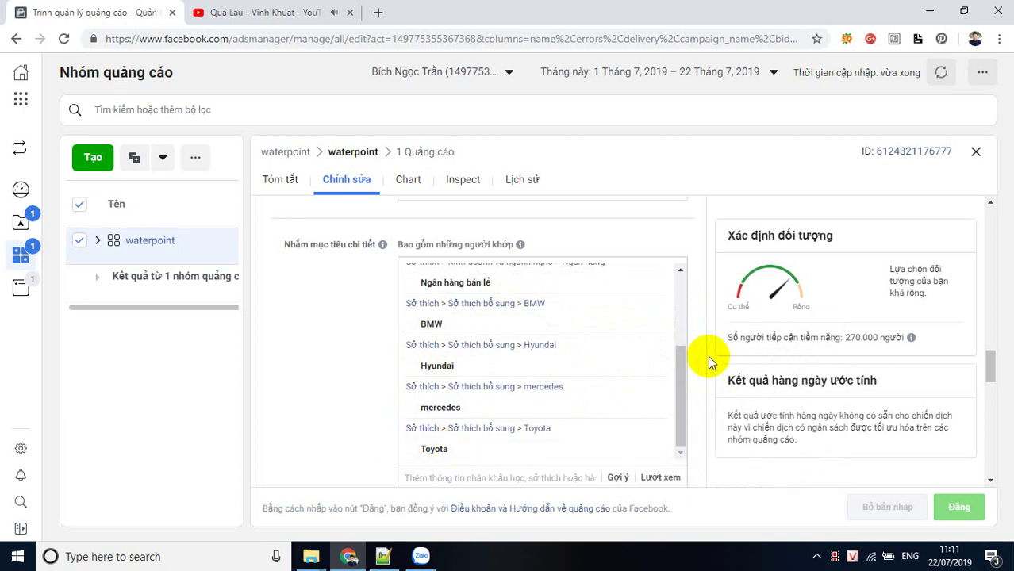
Examine the excluded audience, the detailed targeting expansion setting, and the option to narrow the audience
scroll(700, 348, "down", 1)
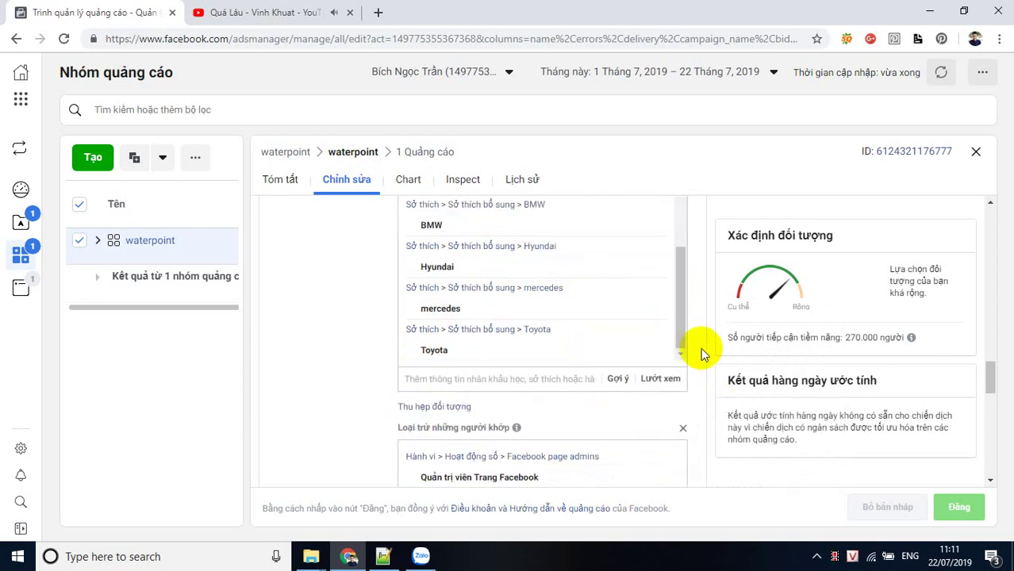
scroll(701, 348, "down", 1)
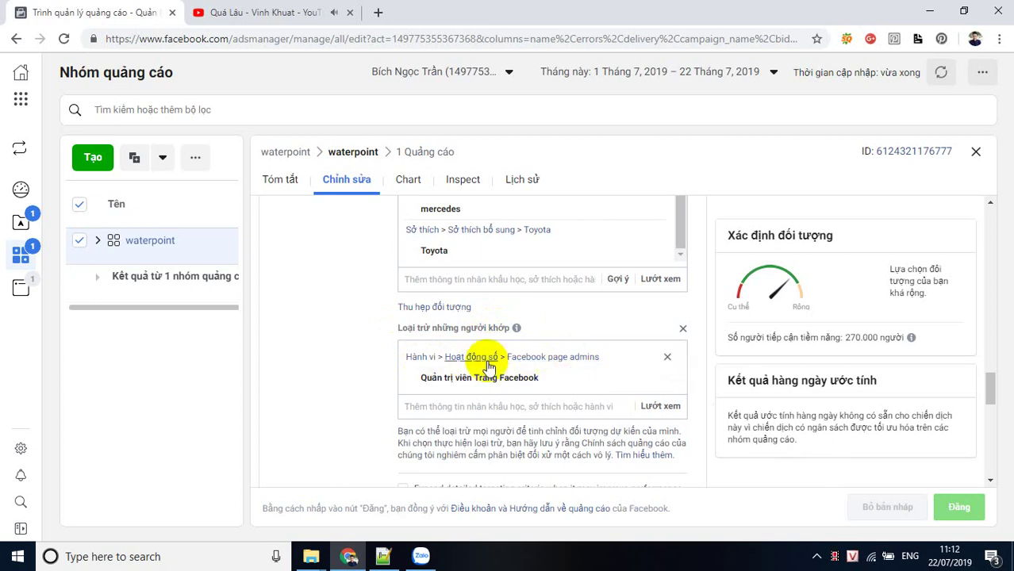
mouse_move(533, 382)
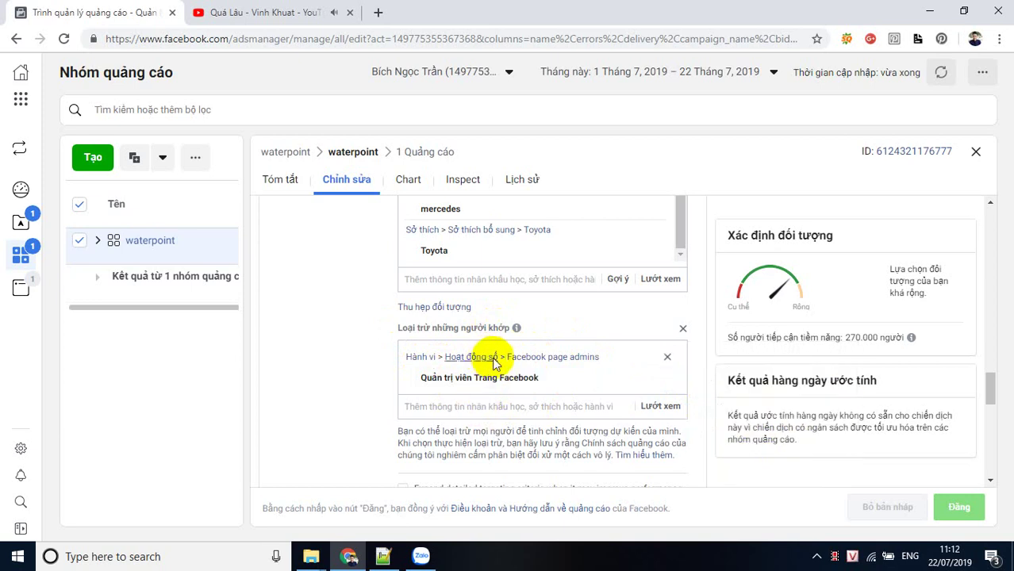
scroll(656, 386, "down", 1)
scroll(654, 377, "down", 1)
scroll(611, 334, "up", 2)
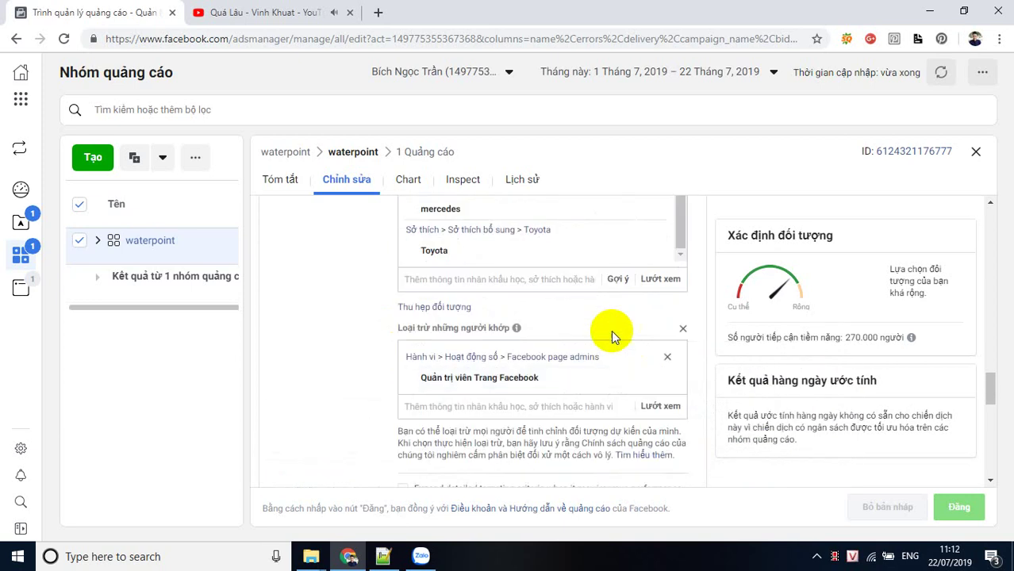
mouse_move(581, 374)
scroll(502, 376, "down", 1)
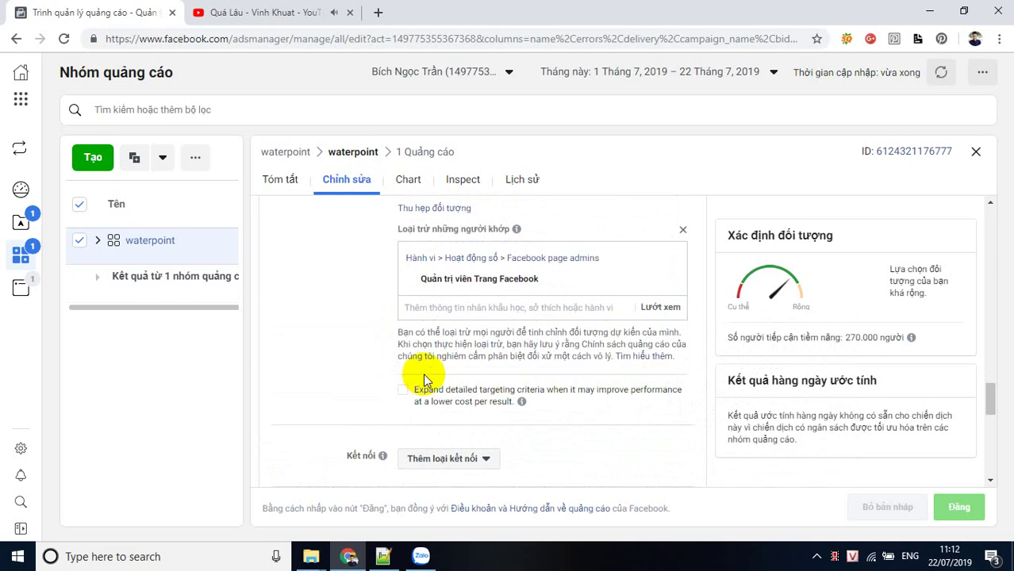
scroll(460, 322, "up", 1)
triple_click(389, 308)
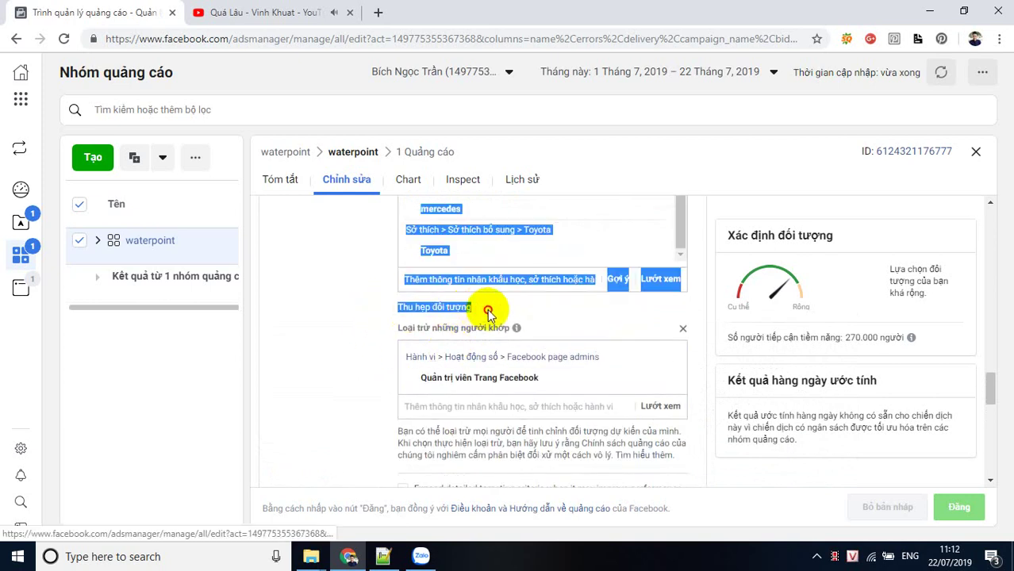
Examine the exclusion heading and excluded page admins audience, plus the detailed targeting expansion and connection settings below
left_click(404, 323)
left_click_drag(378, 329, 414, 330)
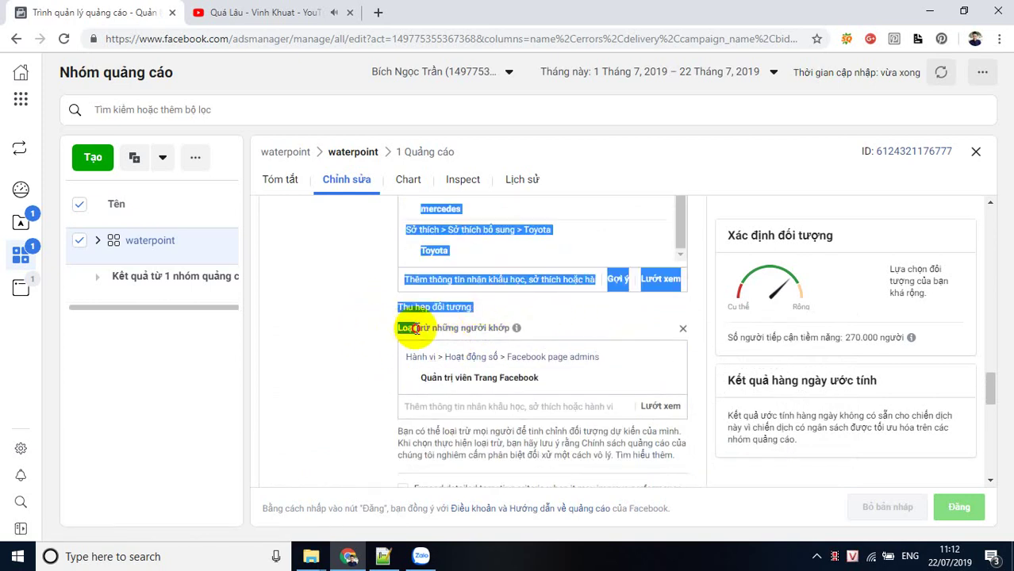
left_click(387, 322)
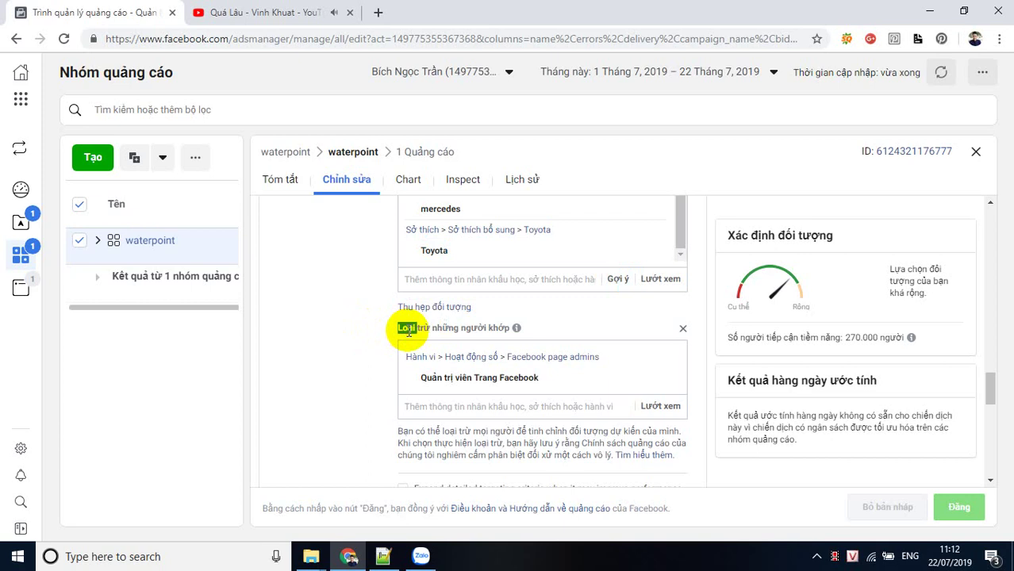
triple_click(408, 332)
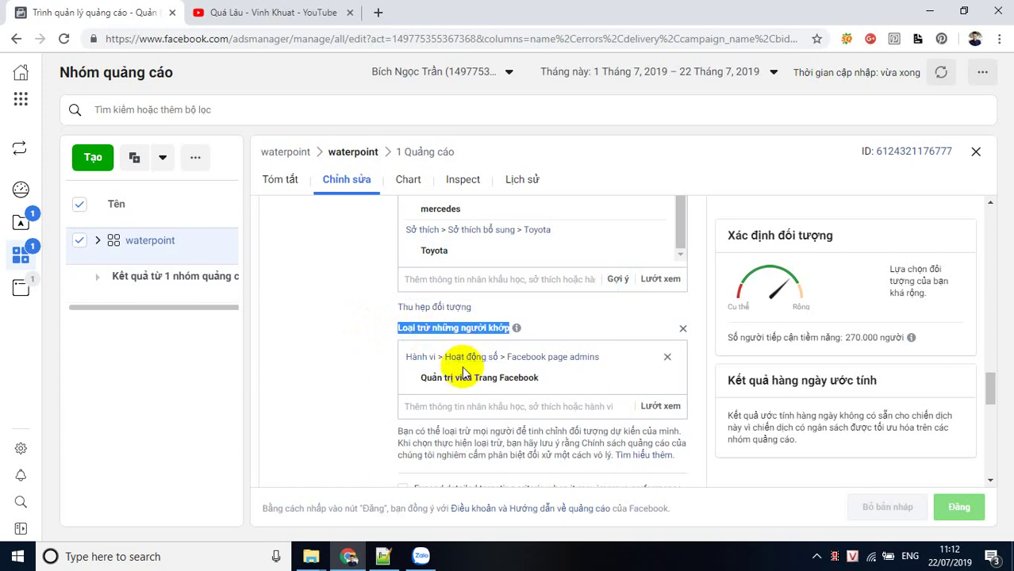
scroll(556, 404, "down", 3)
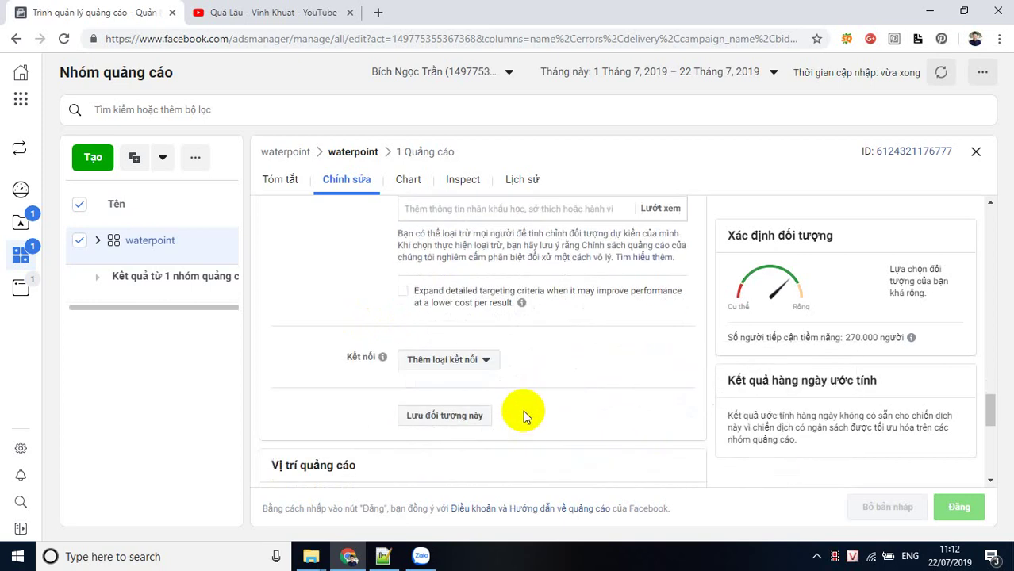
scroll(589, 362, "down", 3)
Replay the finished YouTube music video and return to the ads manager
left_click(222, 8)
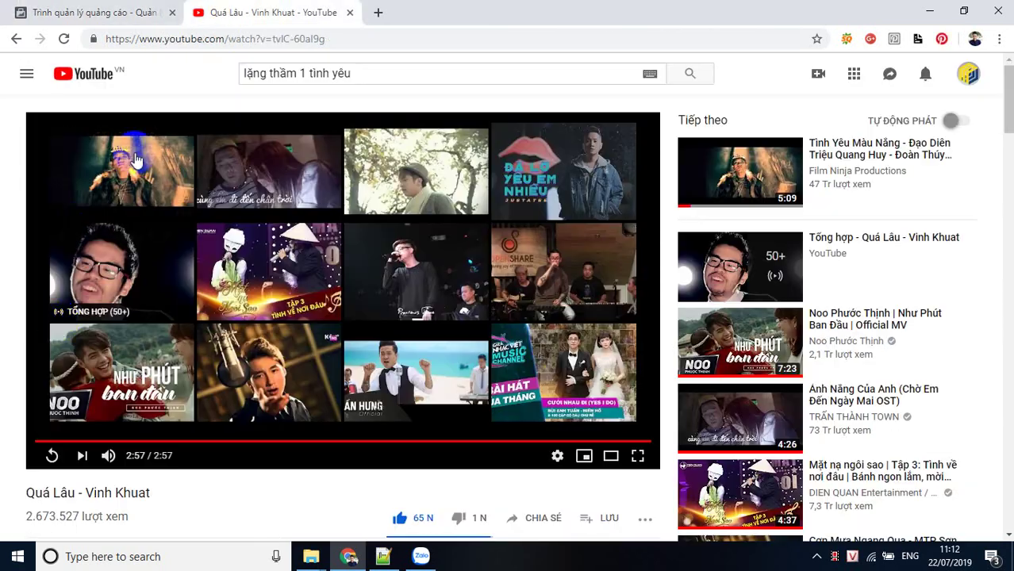
left_click(50, 453)
left_click(100, 12)
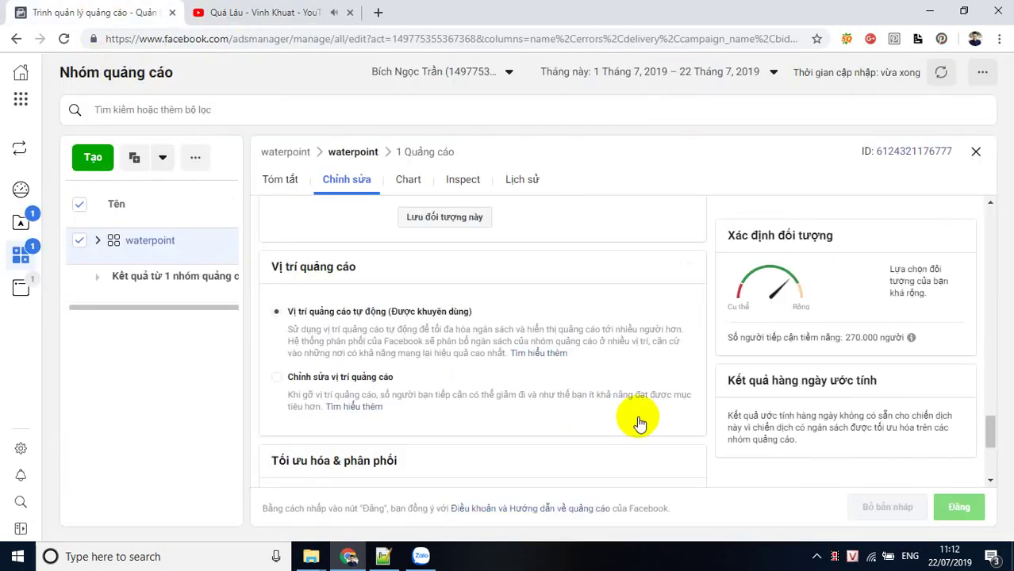
Examine the ad set's placement options and its optimization and delivery settings
scroll(659, 378, "down", 2)
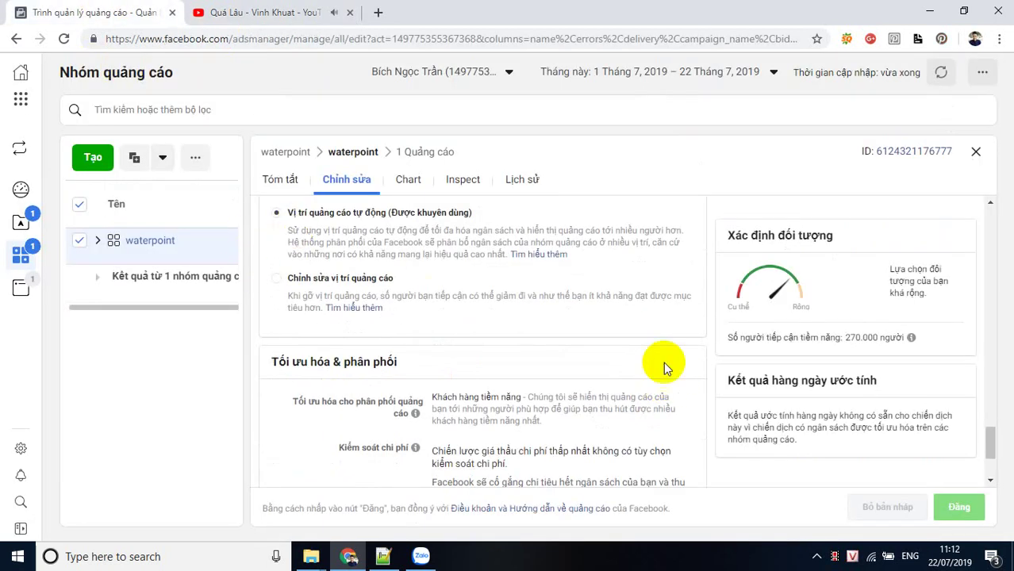
scroll(682, 369, "down", 3)
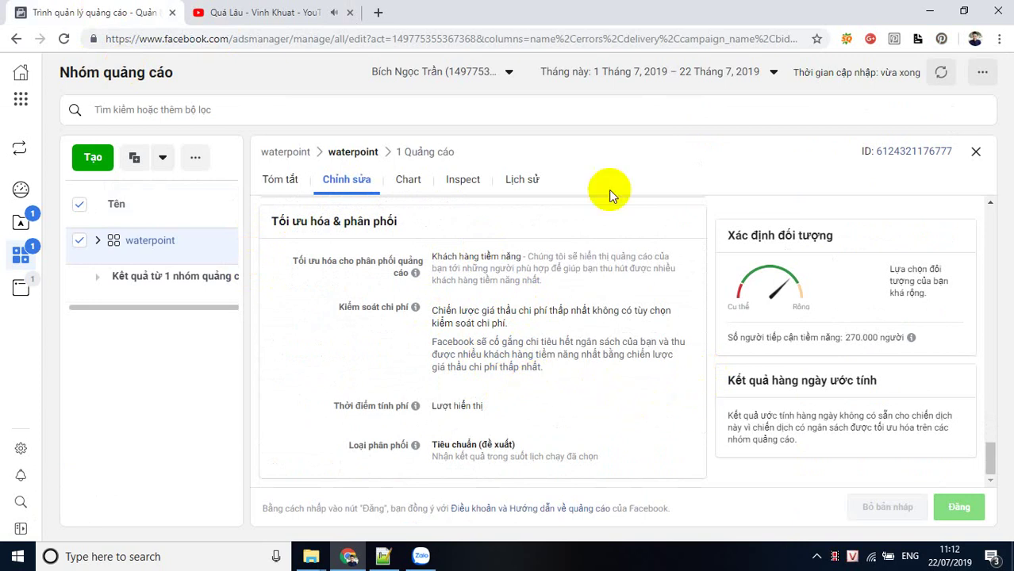
scroll(484, 306, "up", 2)
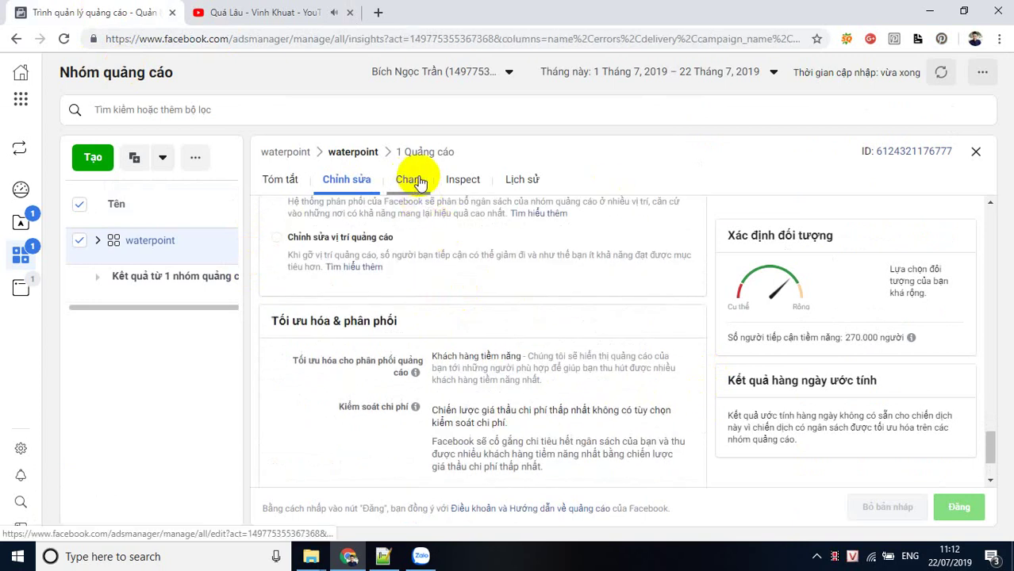
View the waterpoint ad set's performance chart and dismiss the tip about inspecting cost changes
left_click(467, 179)
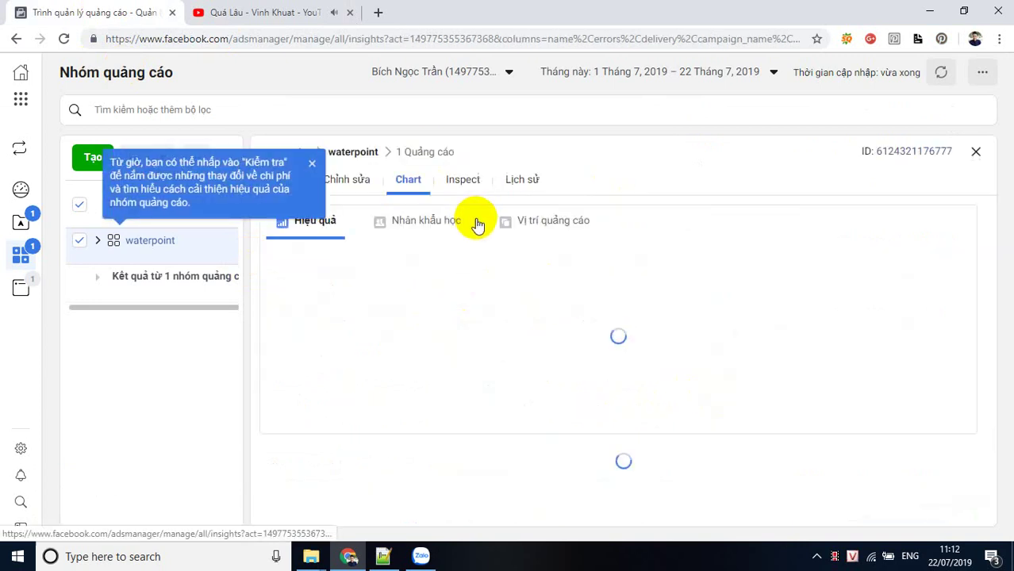
left_click(313, 165)
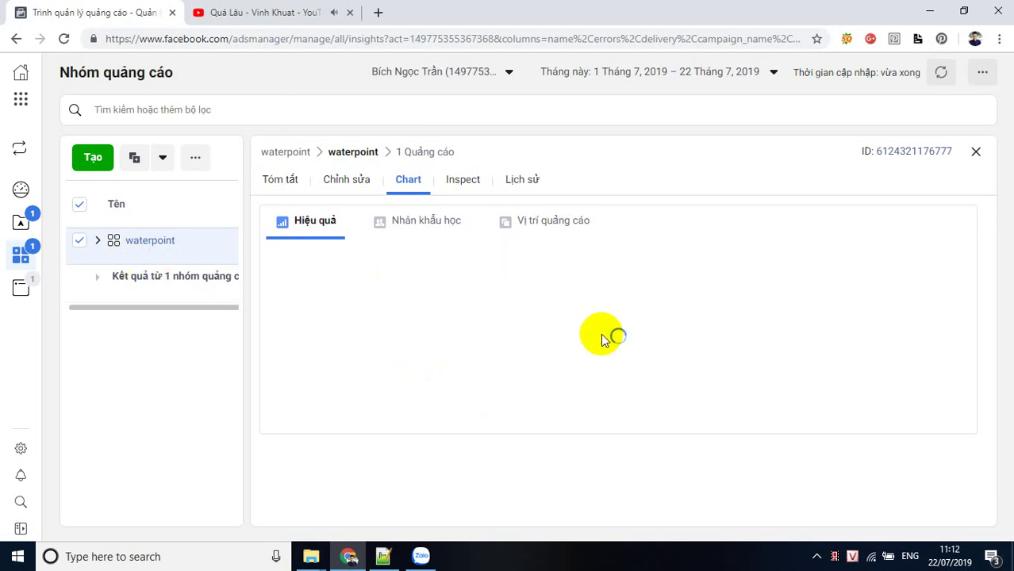
Switch to the ads level, check the ad's performance chart, and open the Sản Phẩm Nam Long ad for editing
left_click(23, 291)
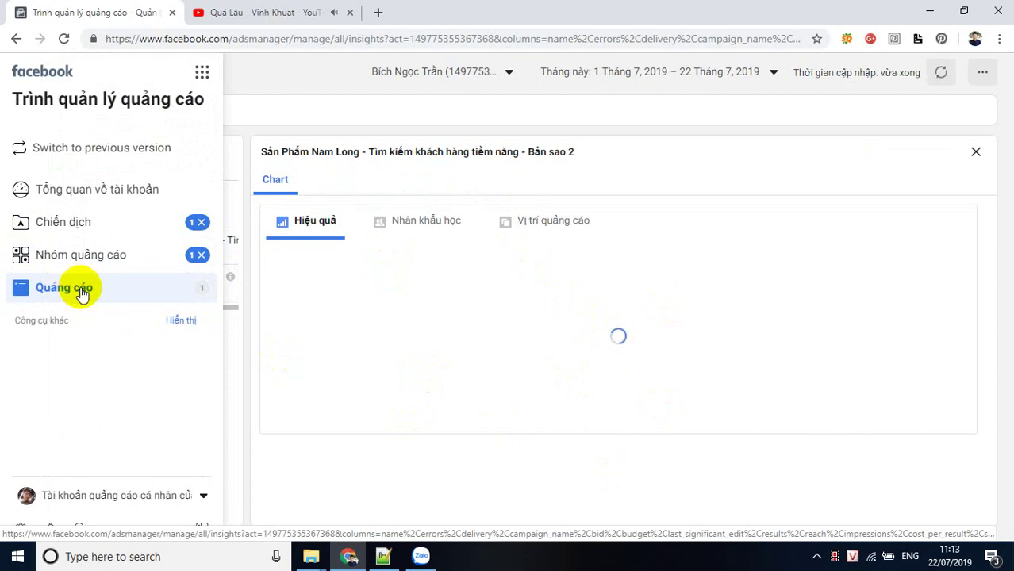
left_click(523, 227)
left_click(306, 228)
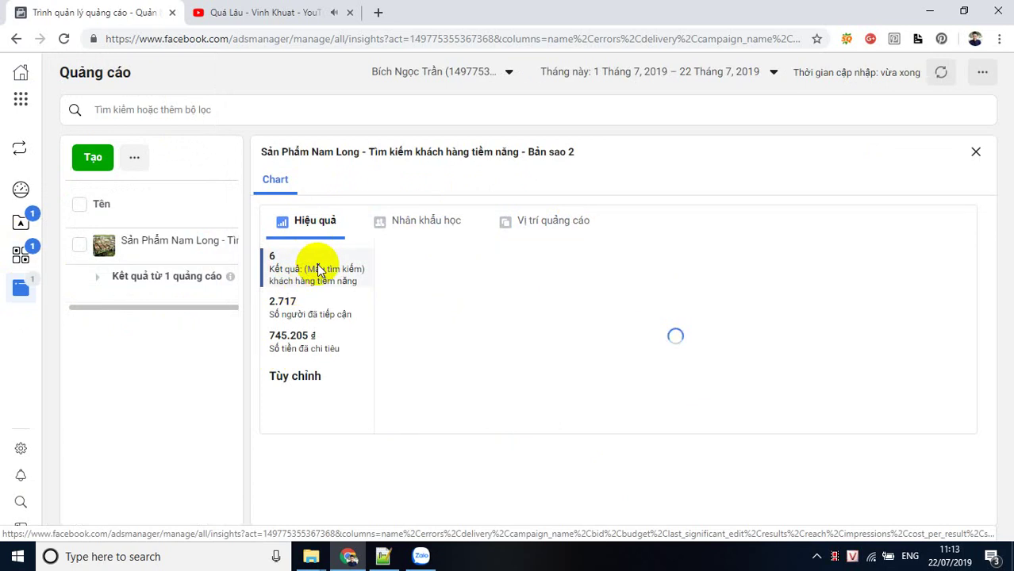
mouse_move(128, 256)
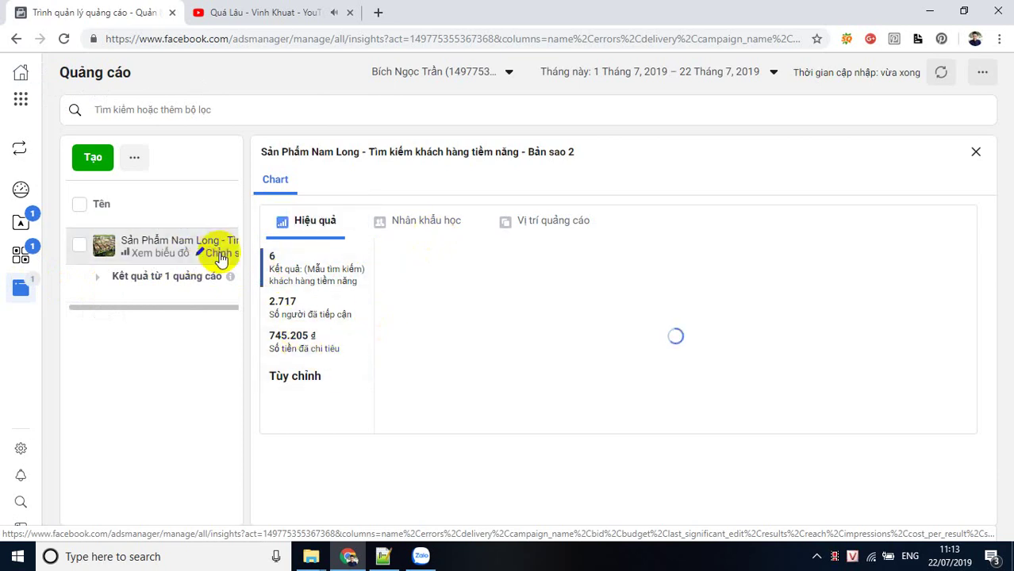
left_click(220, 256)
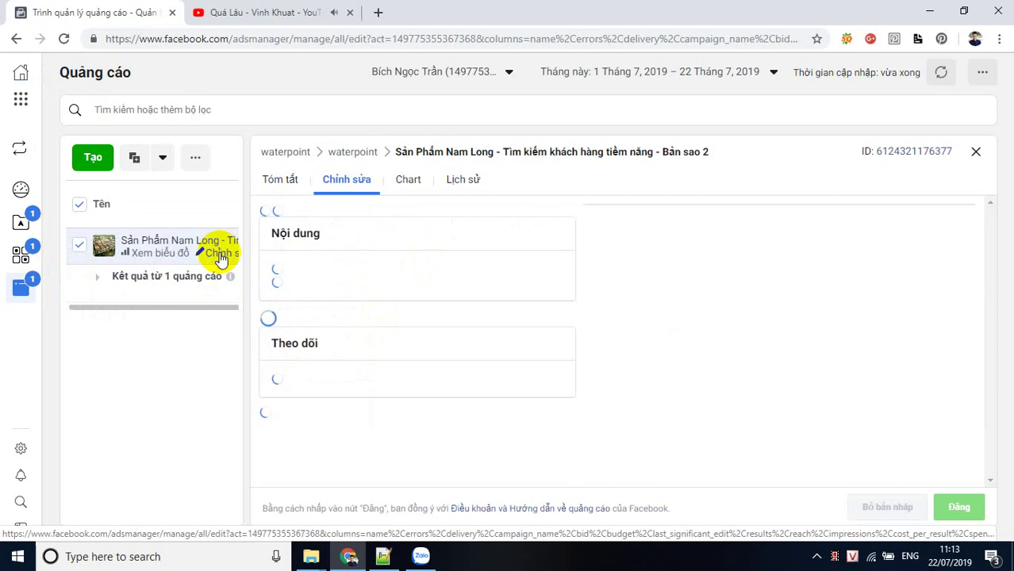
Open a new blank browser tab
left_click(345, 10)
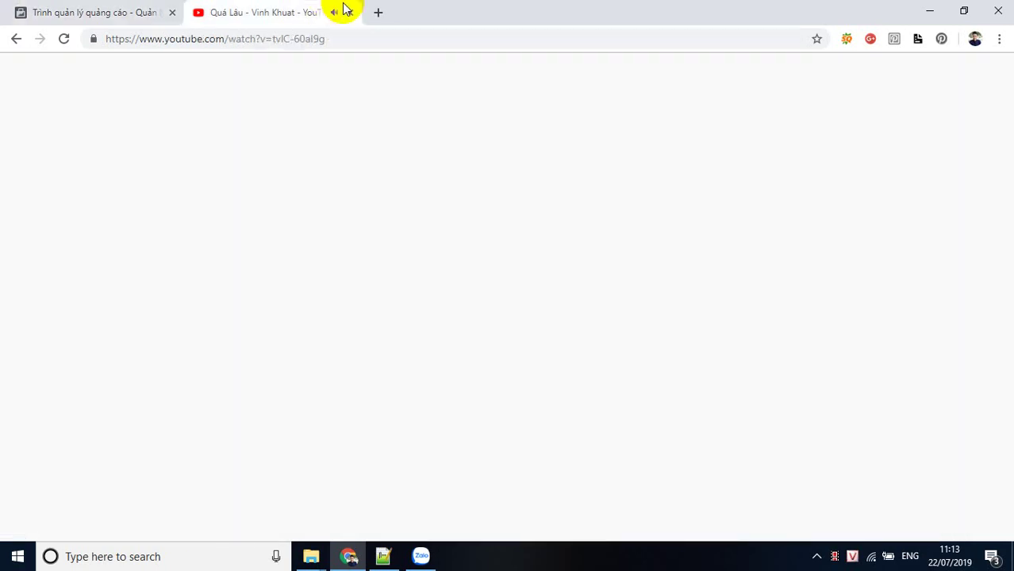
left_click(378, 12)
type("DU")
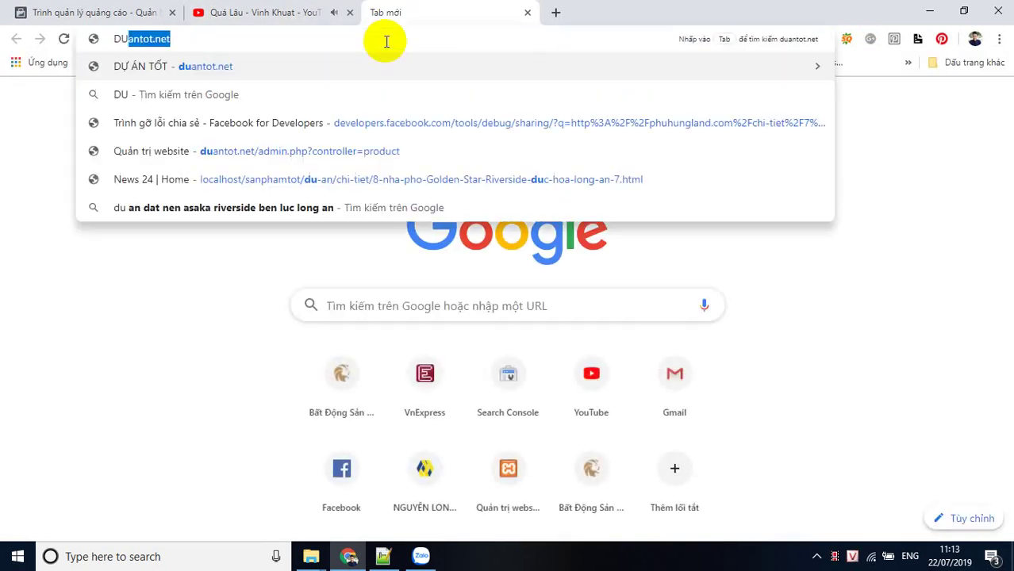
type("U")
key("BackSpace")
key("BackSpace")
key("BackSpace")
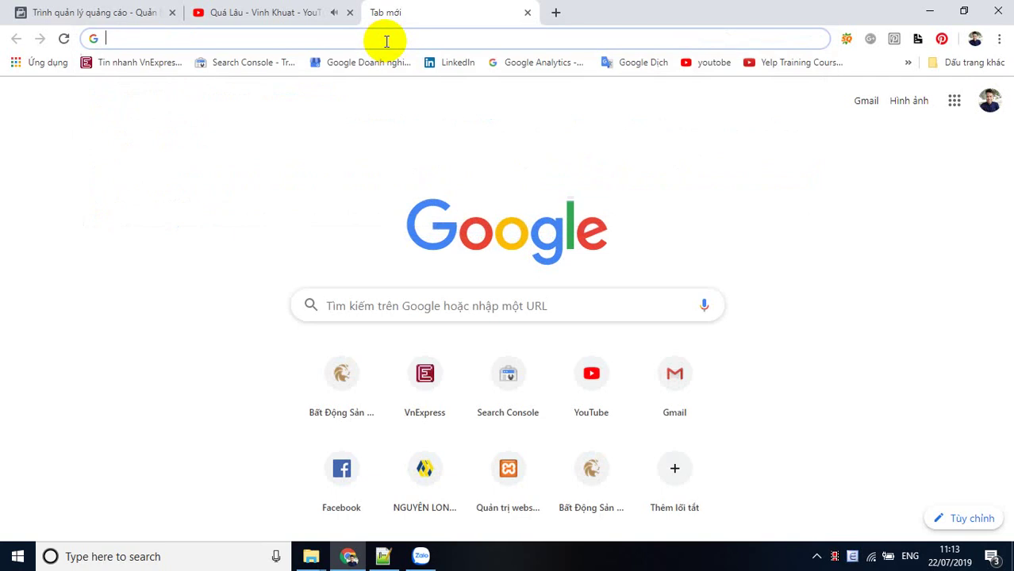
type("duoj")
key("BackSpace")
key("BackSpace")
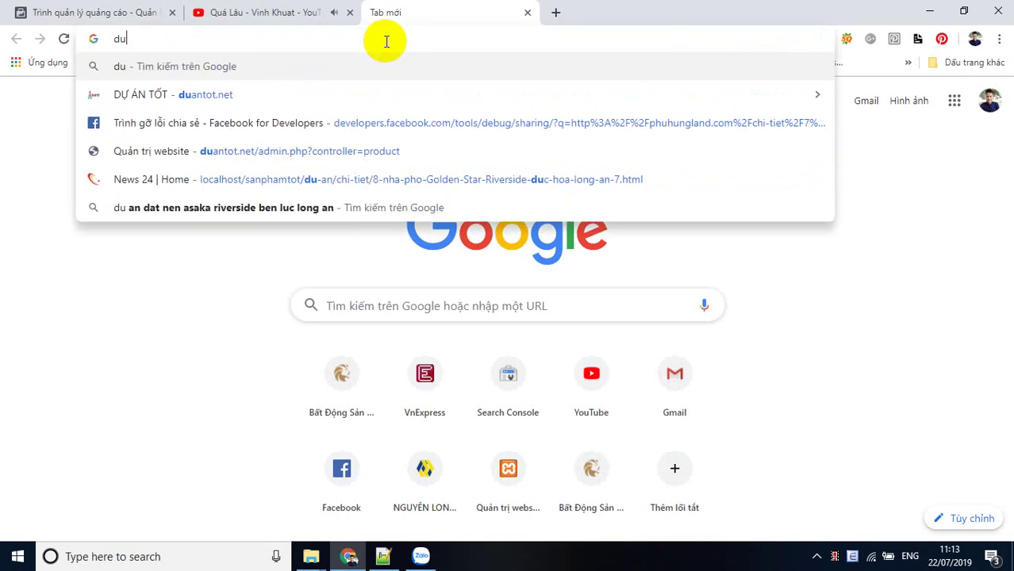
key("BackSpace")
key("BackSpace")
Write the note "Duự án này có quá nhiều người chạy nên giá khá cao...." in the address bar without searching
type("Du")
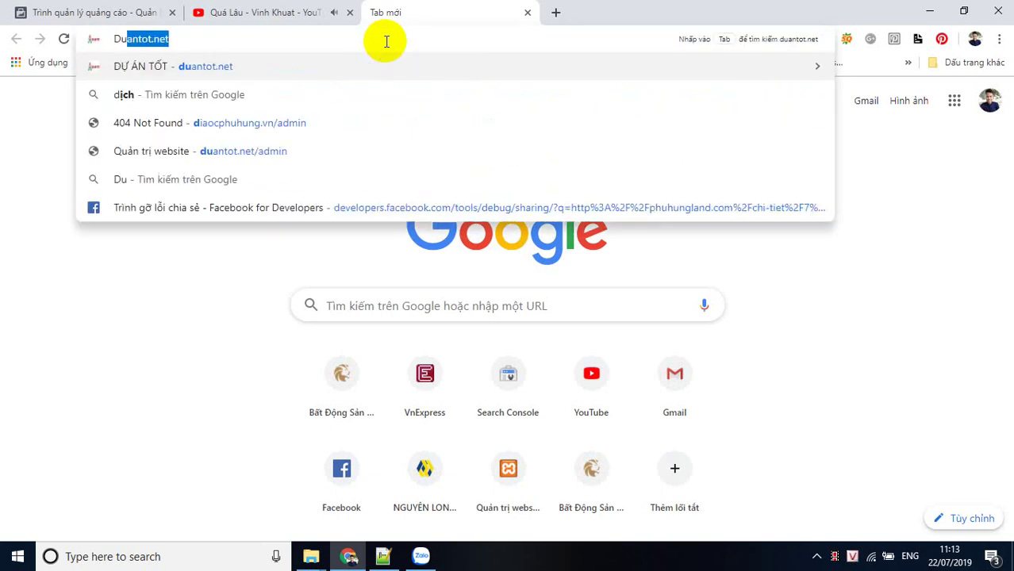
type("ư an này c")
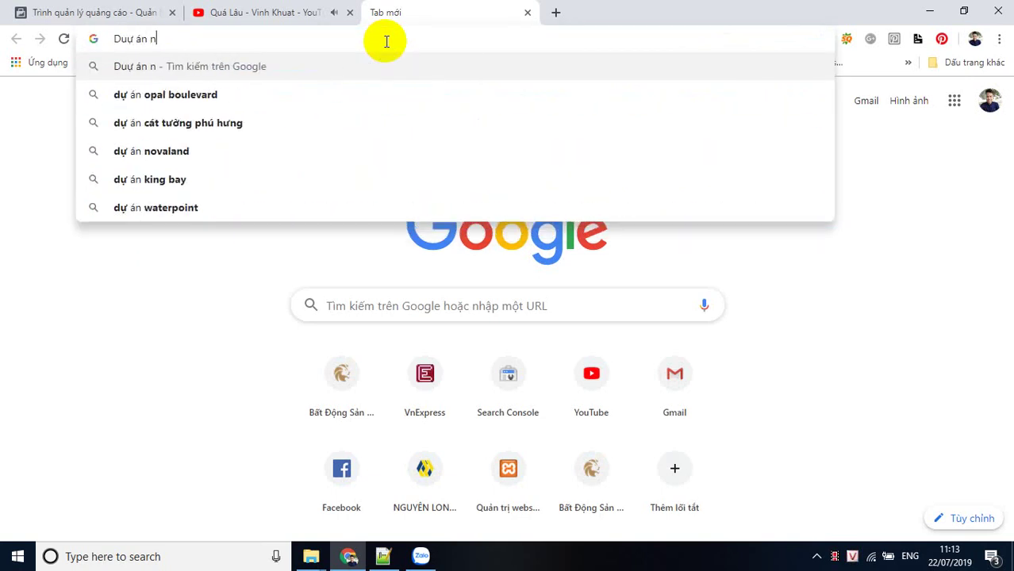
type("ó")
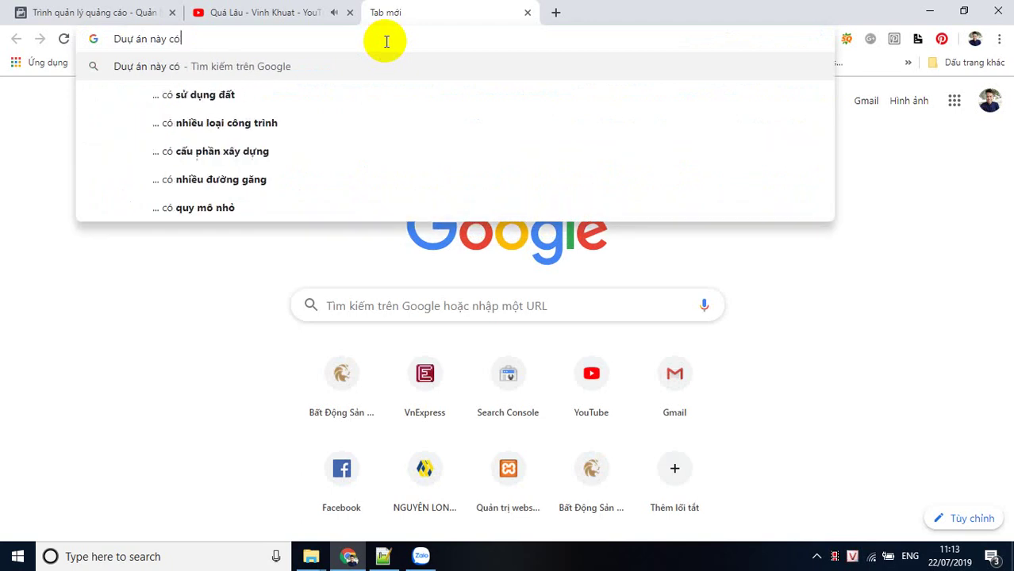
key("BackSpace")
key("BackSpace")
type("có a")
key("BackSpace")
key("BackSpace")
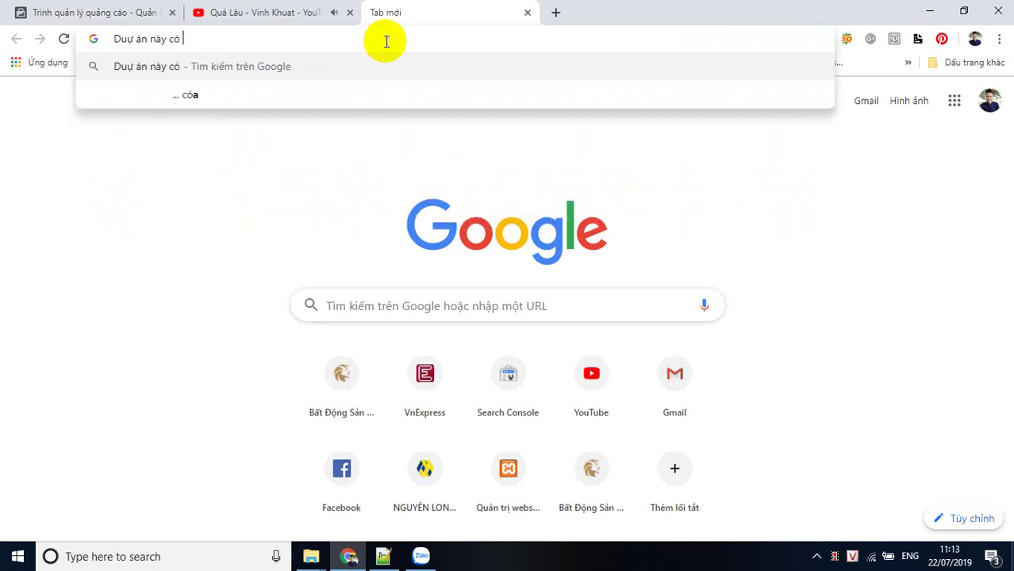
type("quá nhiều người")
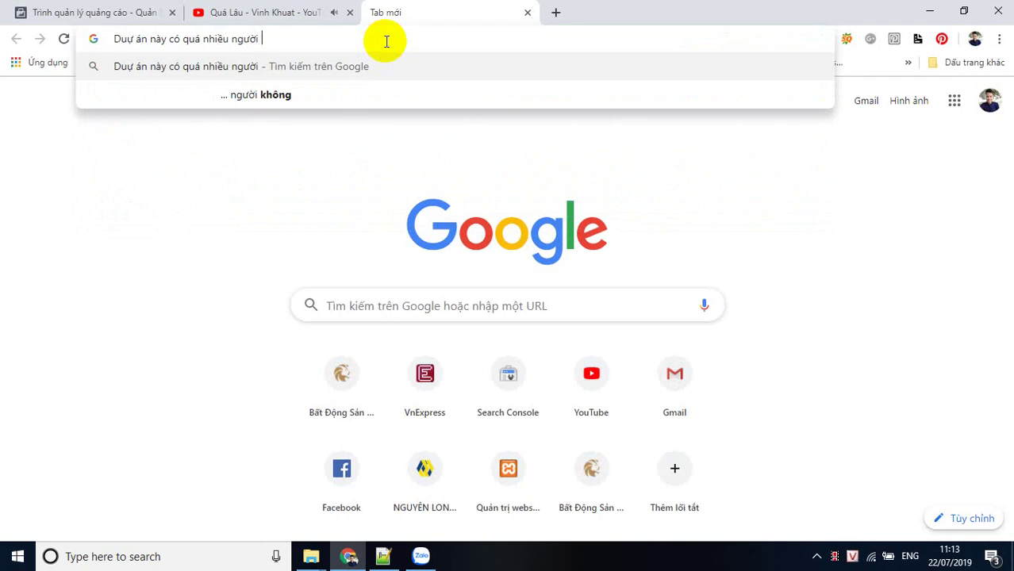
type(" chay nên ")
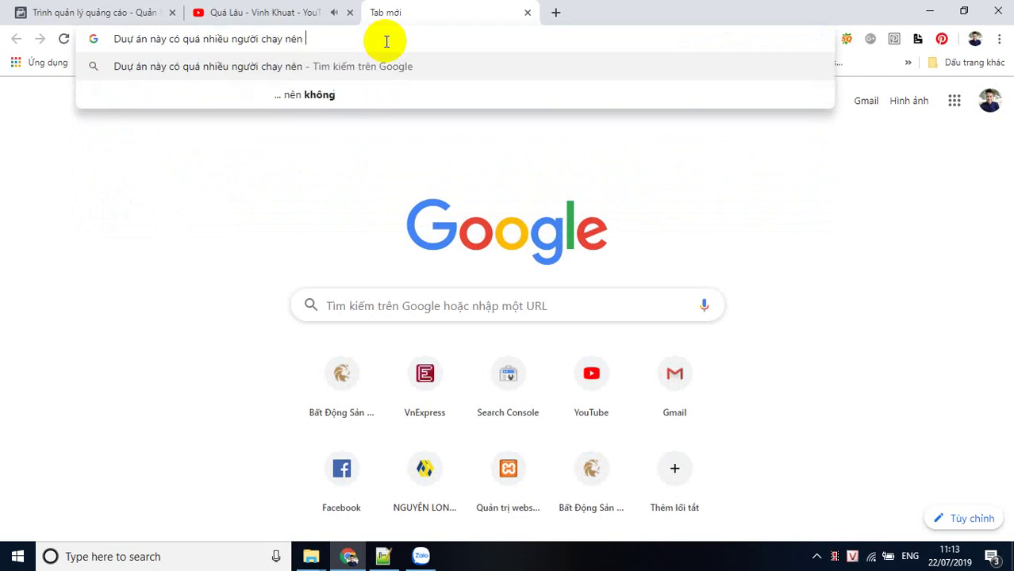
type("giá ")
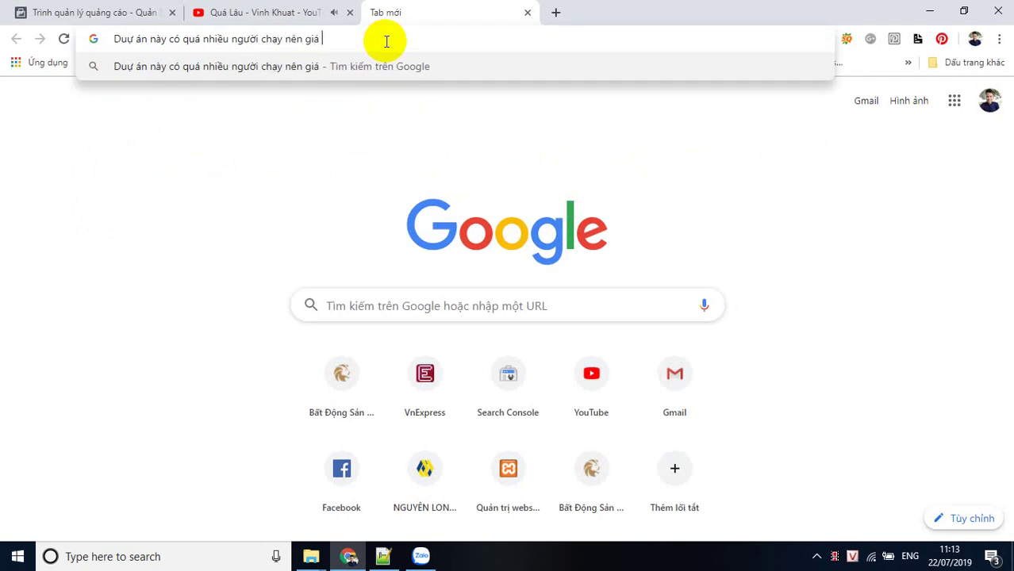
type("khaá cao")
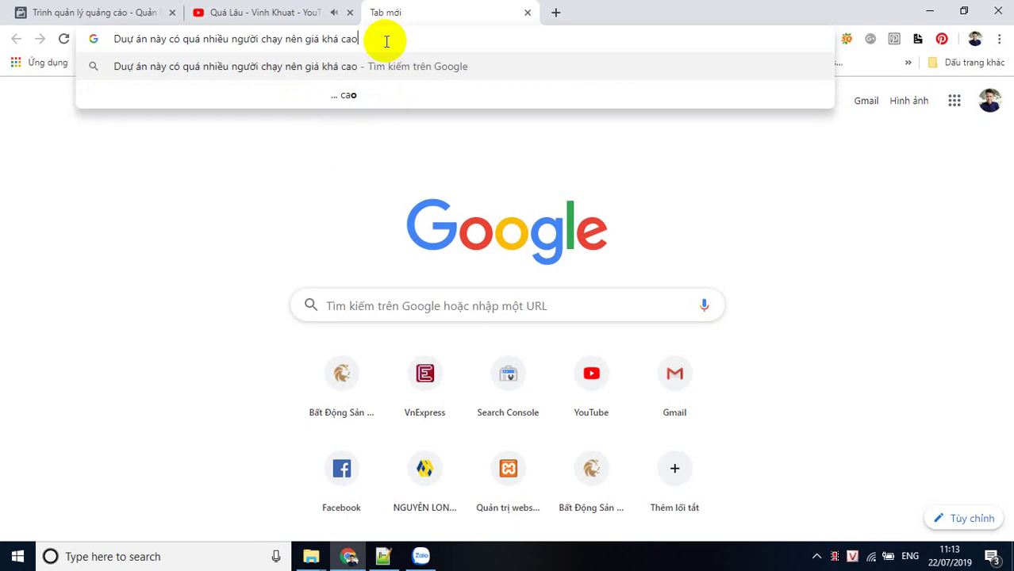
type("....")
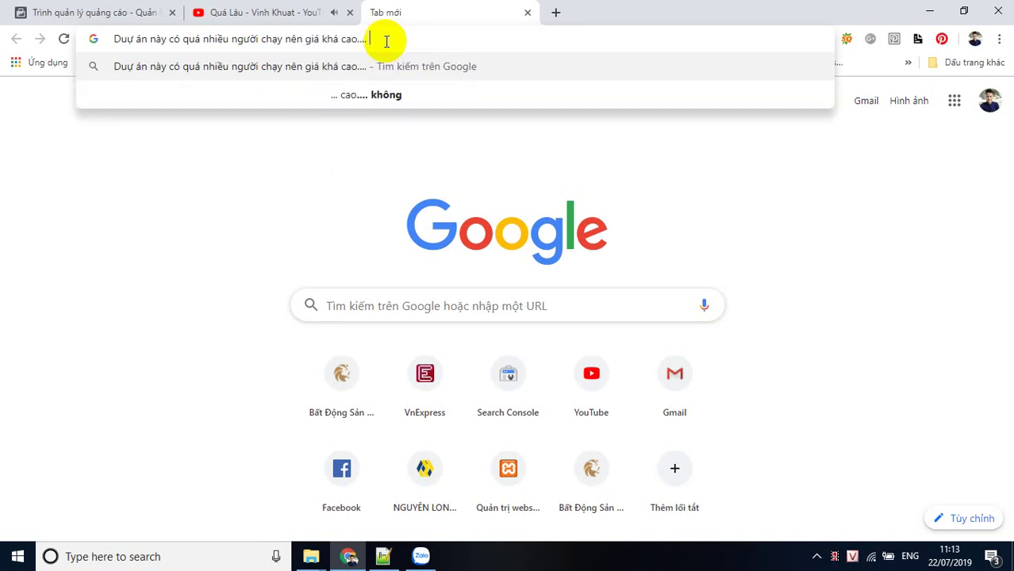
Extend the address bar note with "khoảng 12 sàn bán dự án này -> không chạy thì không có khách ok"
type(" khoangr")
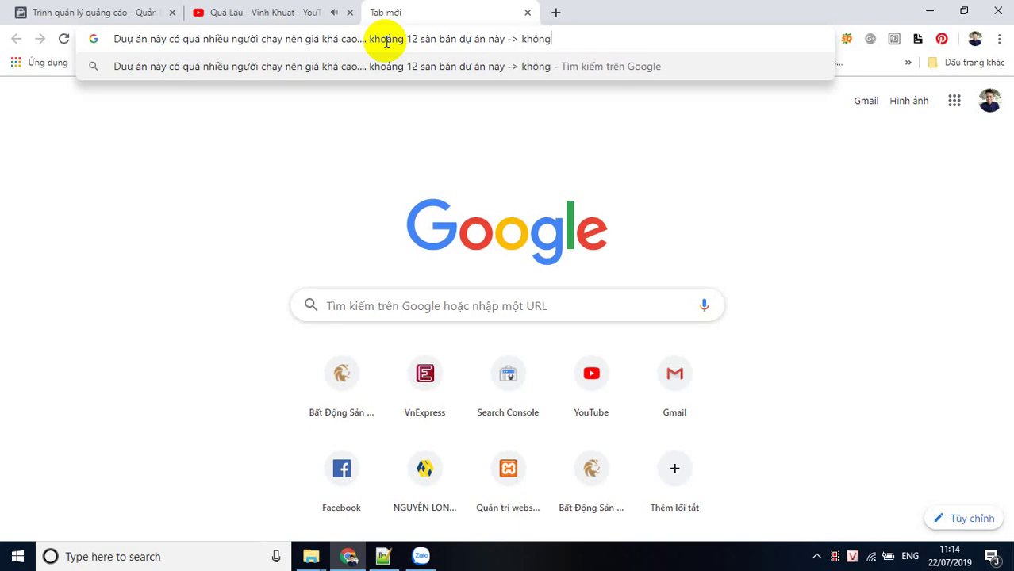
type("ay")
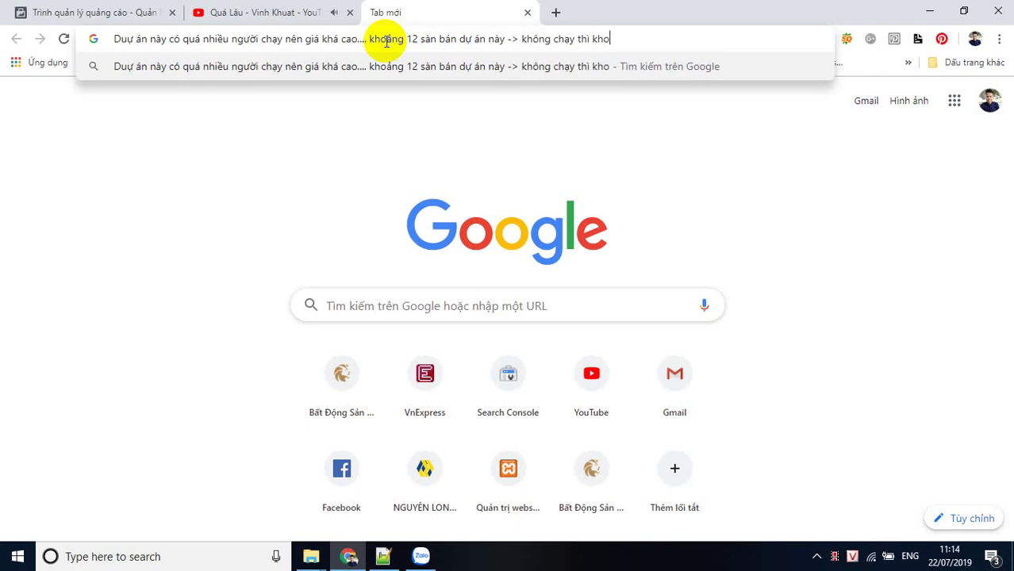
type("kha")
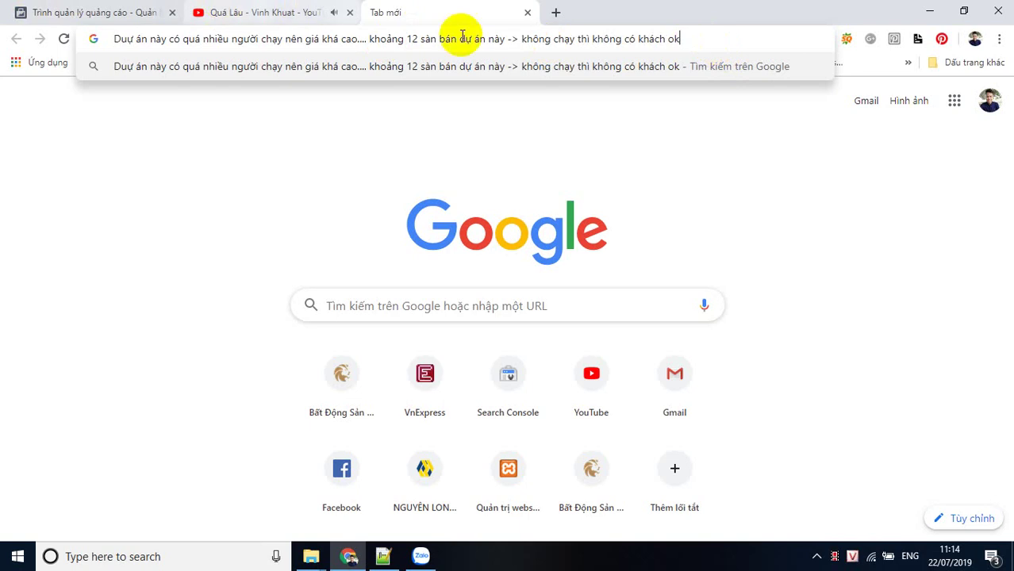
Return to the ads manager and examine the ad's format, its wtp.jpg image settings and the mobile feed preview
left_click(238, 12)
left_click(159, 13)
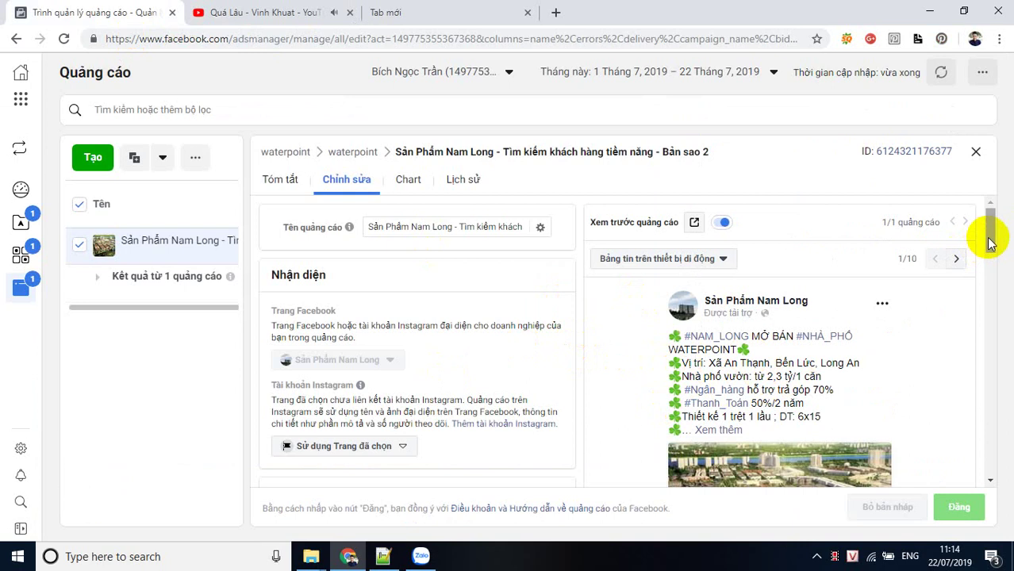
left_click_drag(990, 244, 990, 282)
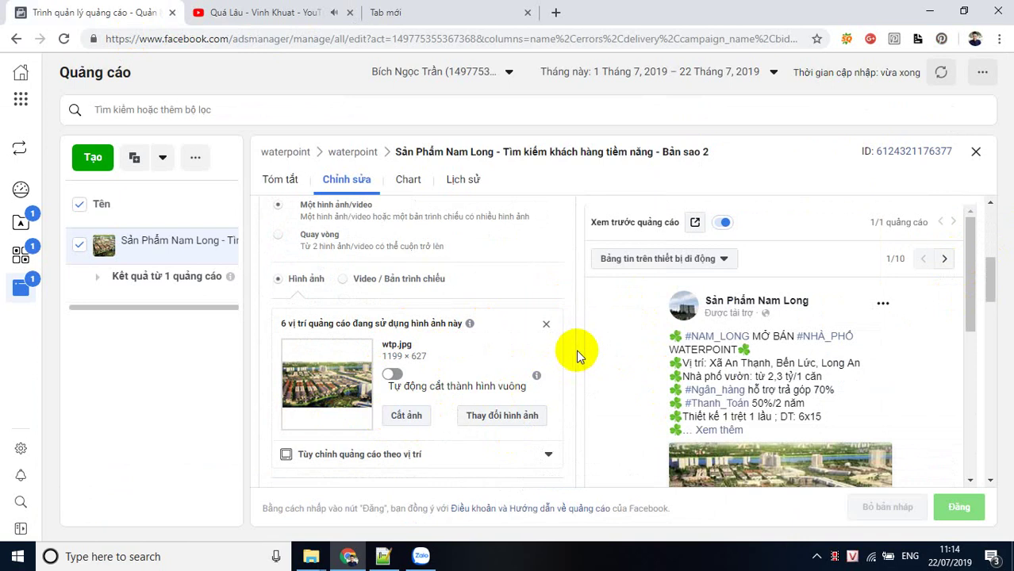
scroll(580, 353, "down", 1)
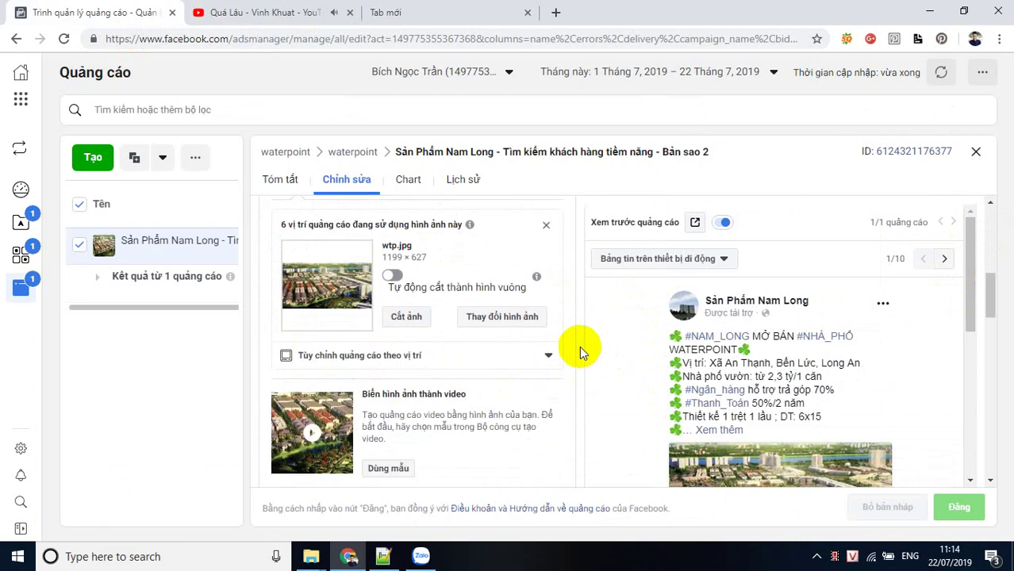
scroll(580, 352, "down", 2)
scroll(580, 353, "up", 2)
mouse_move(274, 225)
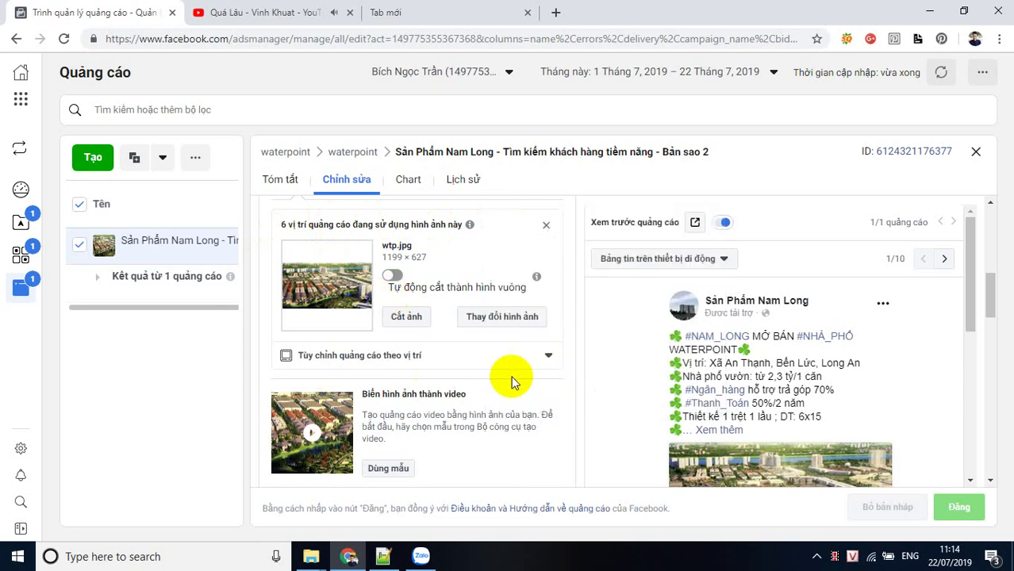
Replace the note in the blank tab's address bar with "Hình tỷ lệ 1:9" without searching
scroll(577, 366, "down", 1)
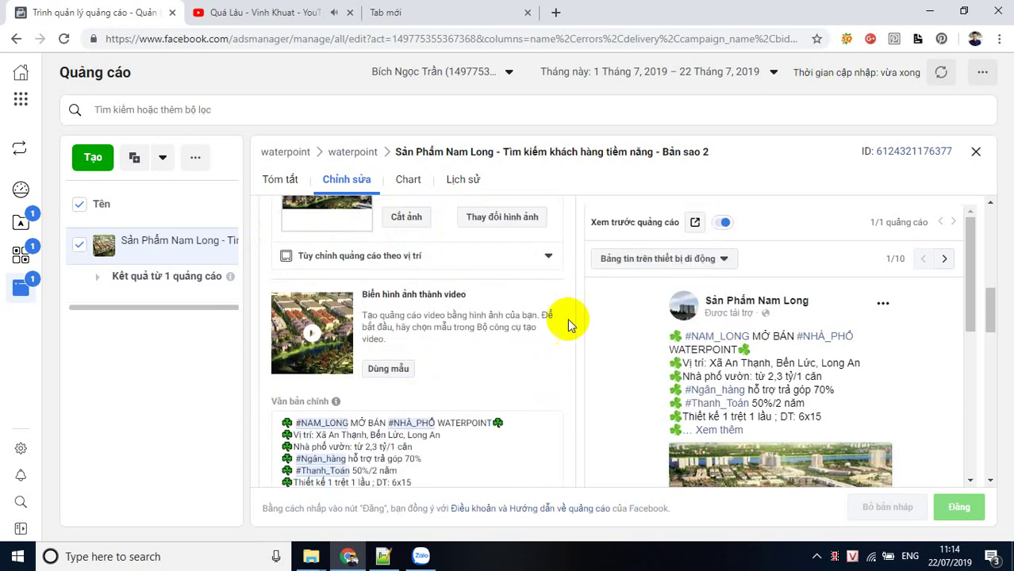
scroll(567, 318, "up", 1)
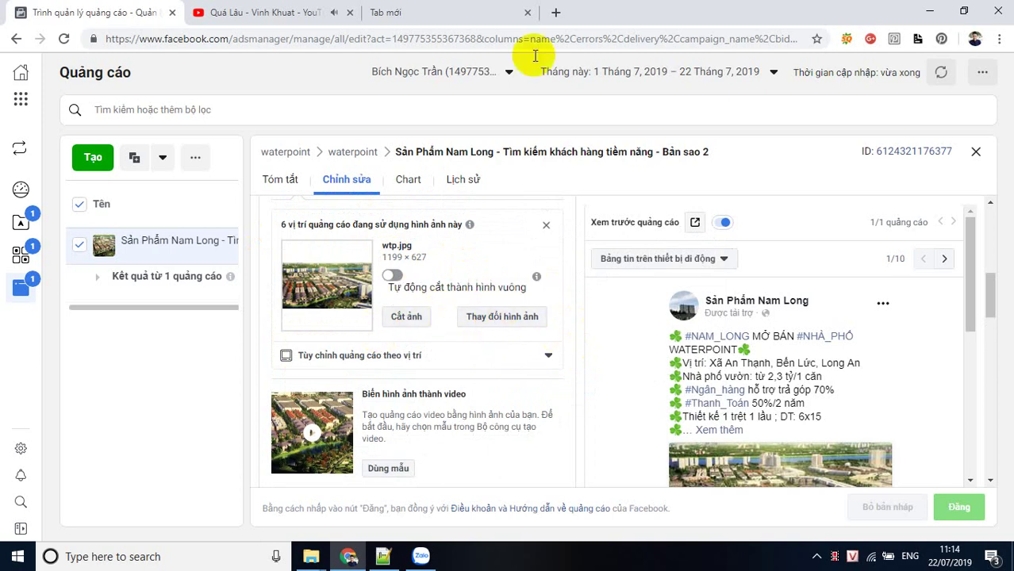
left_click(507, 13)
left_click(681, 38)
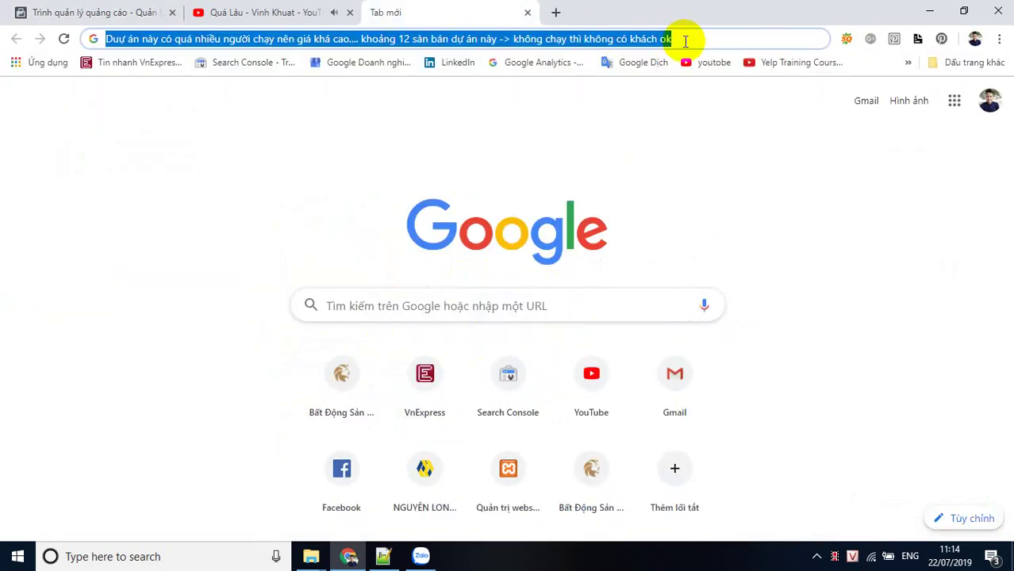
key("BackSpace")
type("Hinh tu")
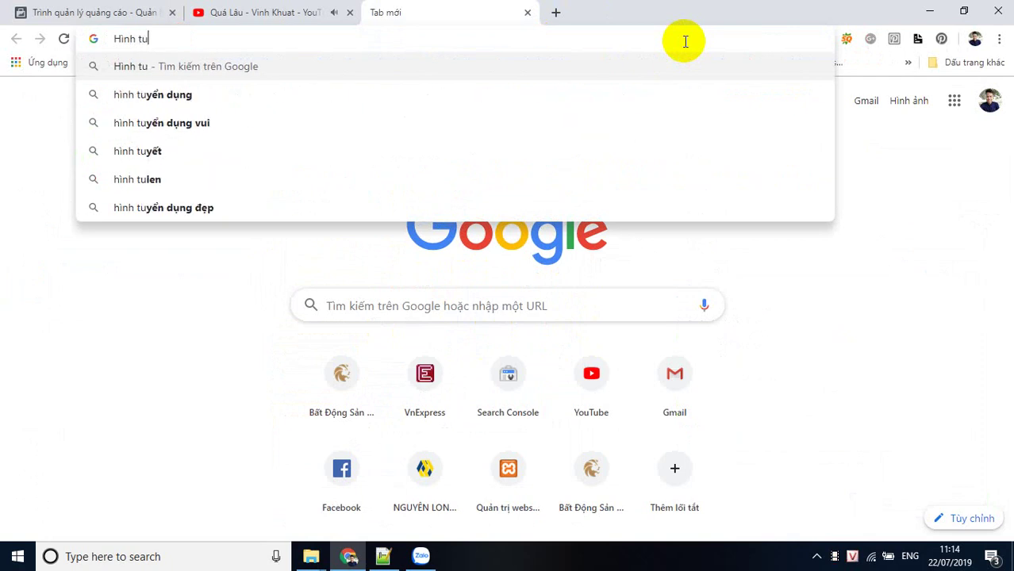
key("BackSpace")
type("ỷ l")
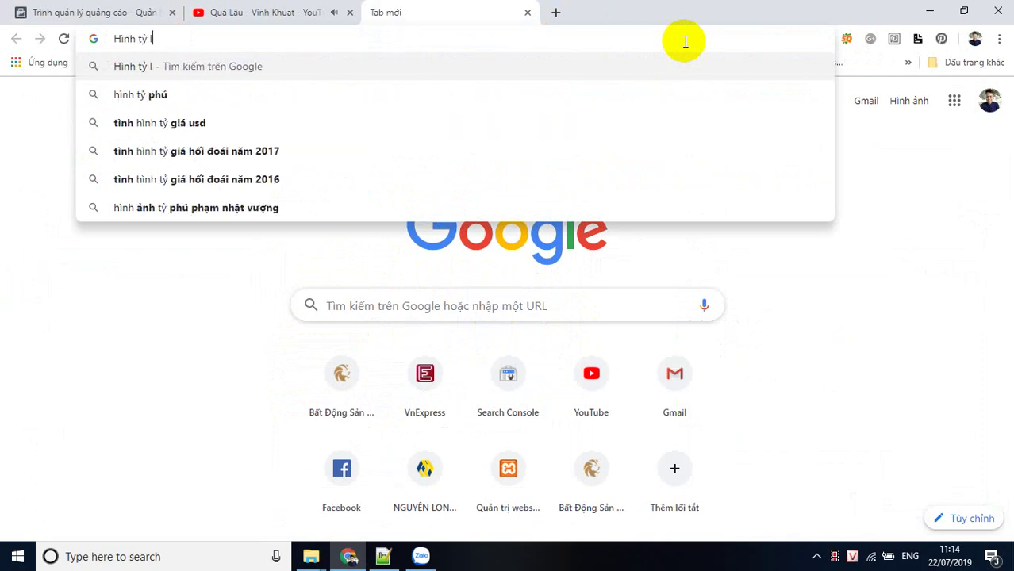
type("ệ 1")
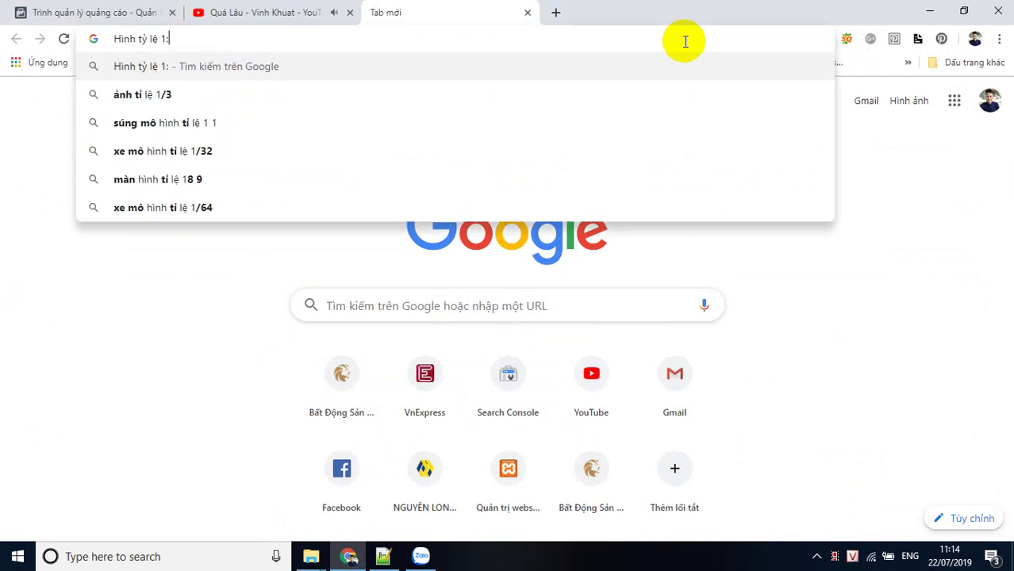
type(":9")
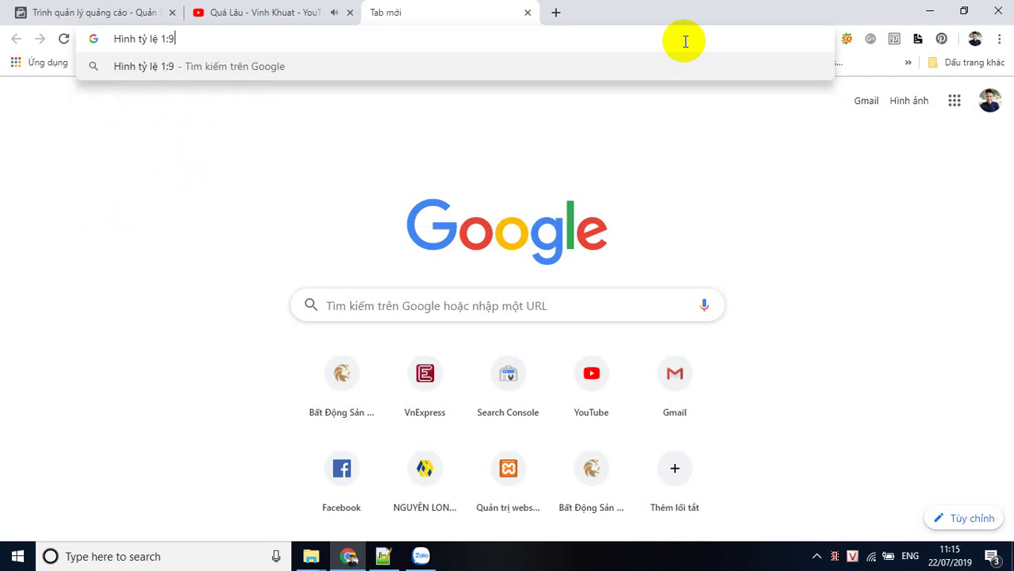
Return to the ads manager, view the image library for replacing the ad's wtp.jpg image and close it without choosing one
left_click(317, 12)
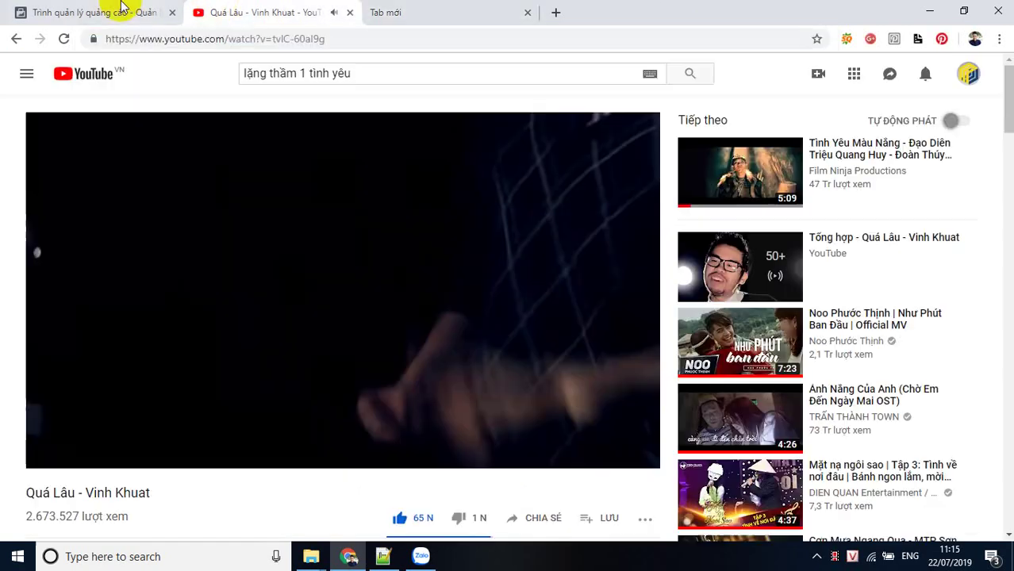
left_click(119, 12)
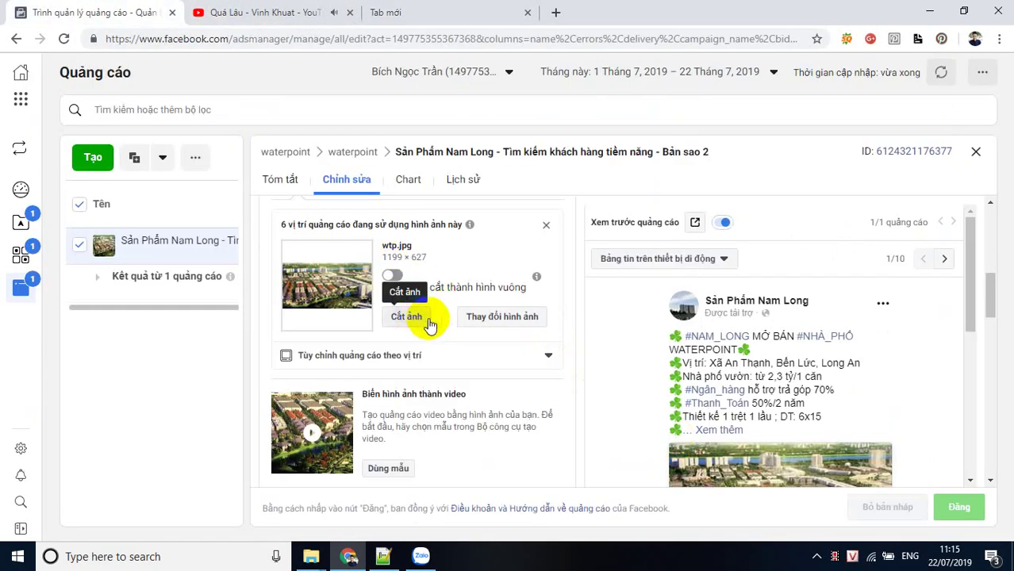
left_click(503, 329)
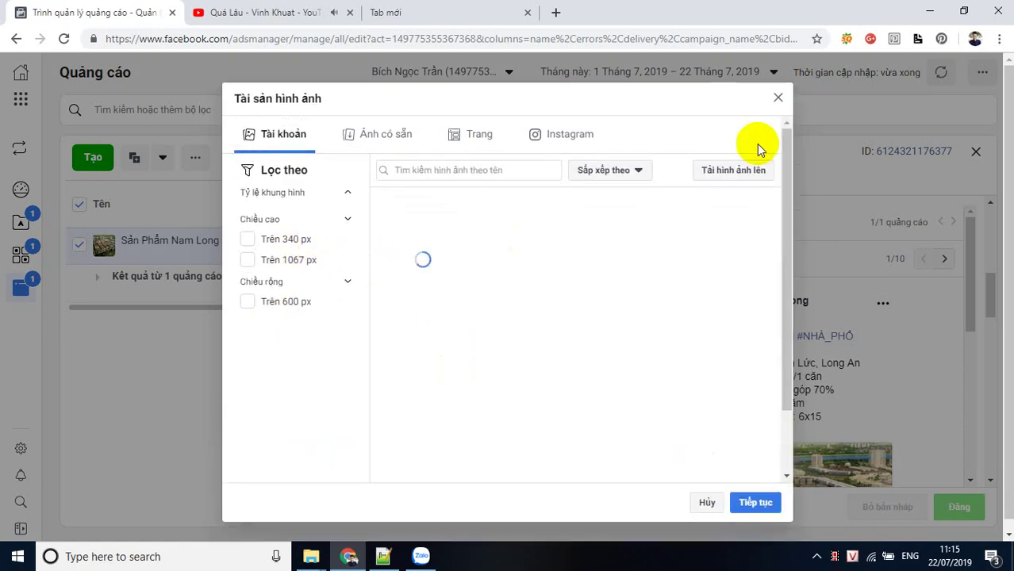
left_click(778, 100)
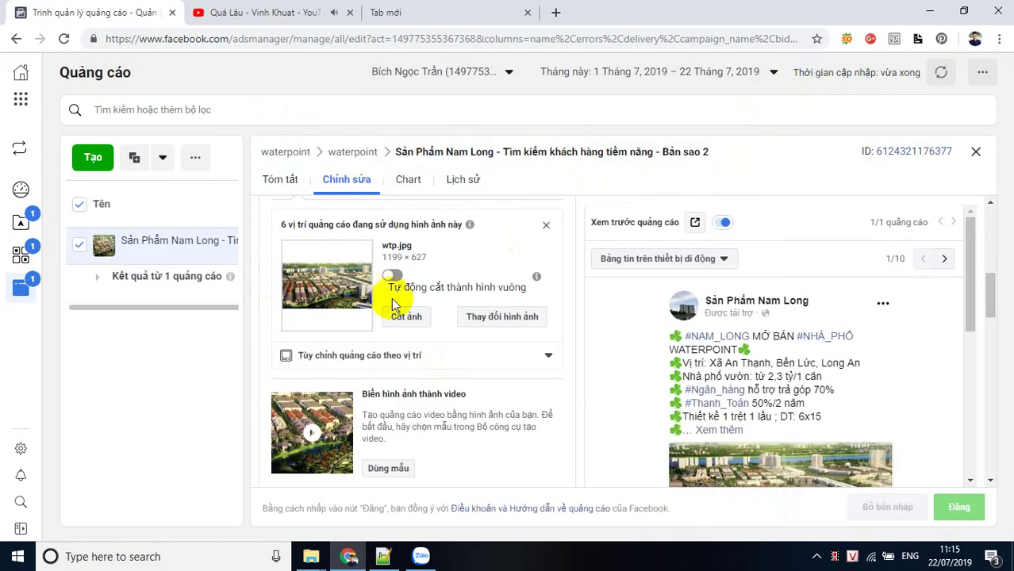
View the ad image's crop ratios with the horizontal 1.91:1 option selected and close the crop editor without applying changes
left_click(410, 319)
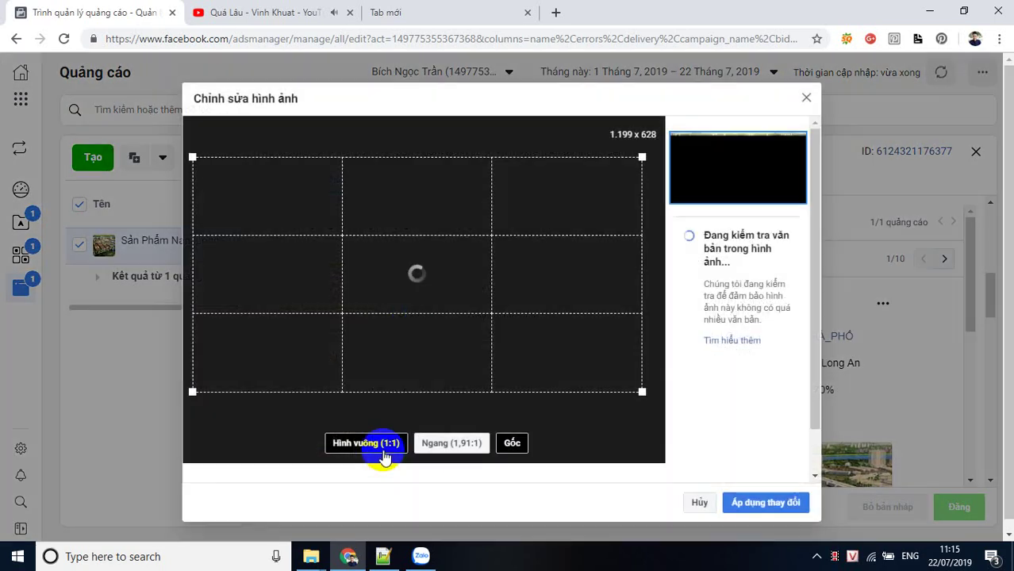
left_click(481, 445)
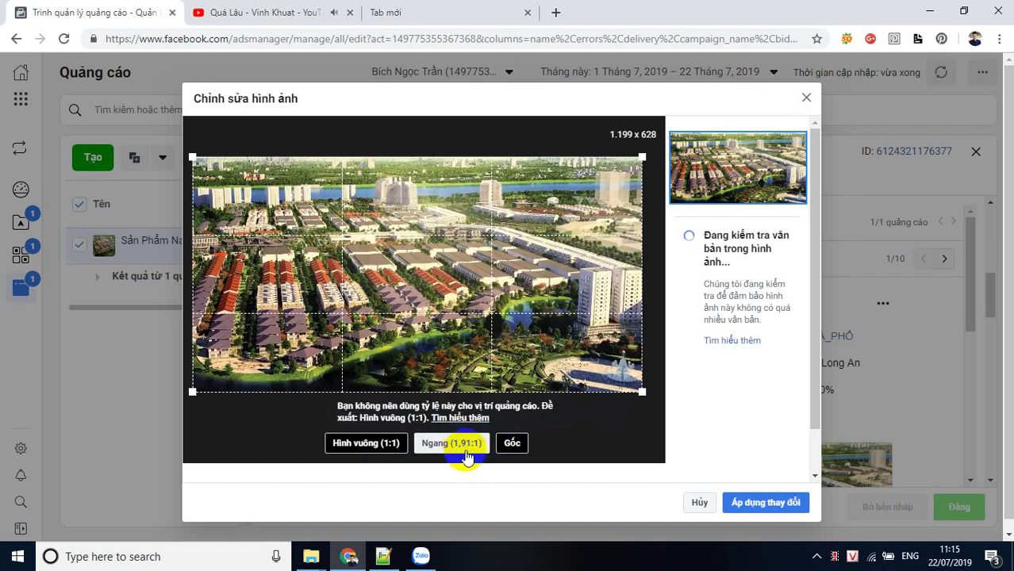
left_click(807, 97)
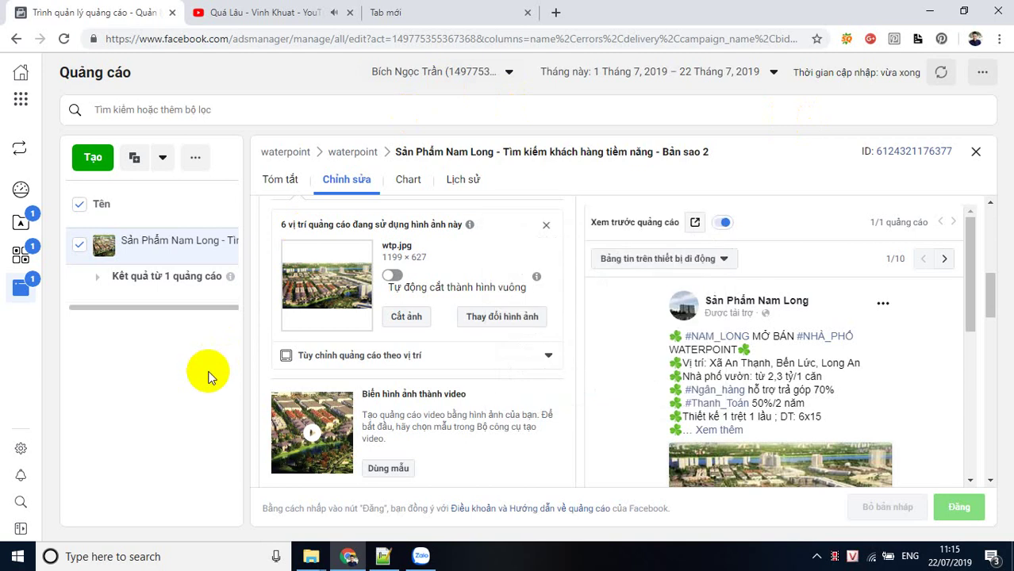
Select and copy the ad's entire primary text
scroll(530, 378, "down", 10)
left_click(445, 377)
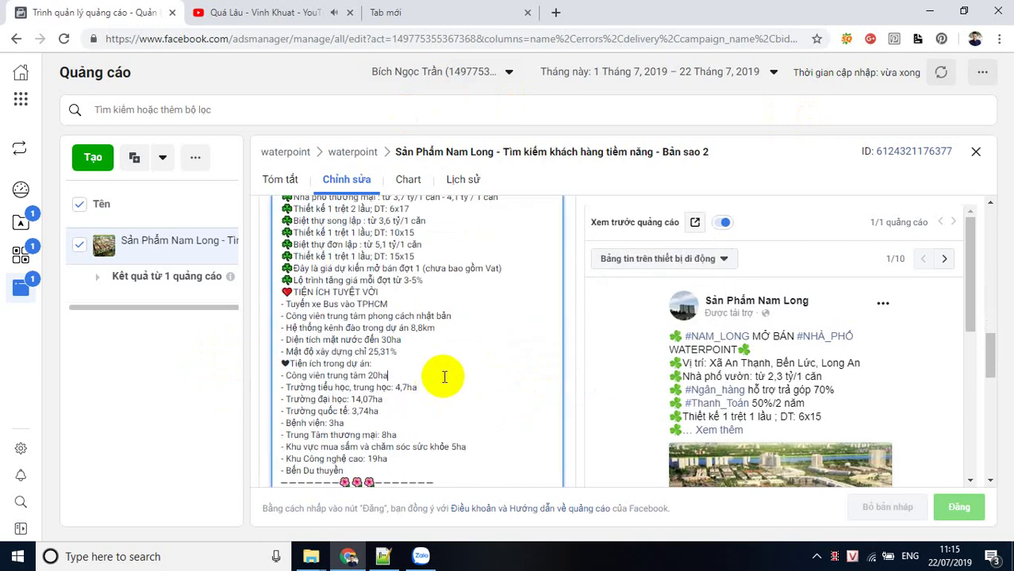
key("ctrl+a")
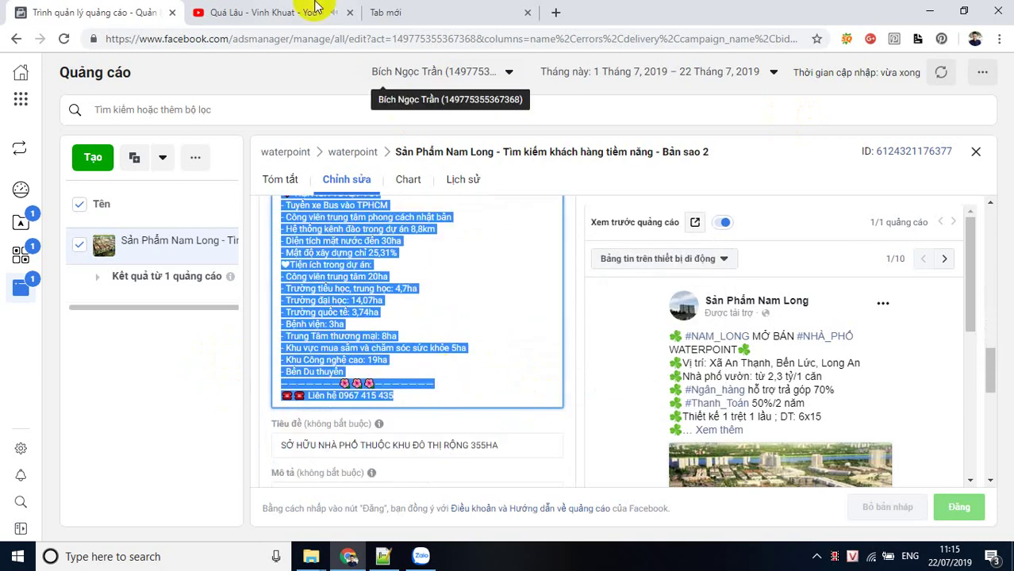
Open the Facebook home page in the note's tab and paste the copied ad text into a new post
left_click(439, 10)
type("f")
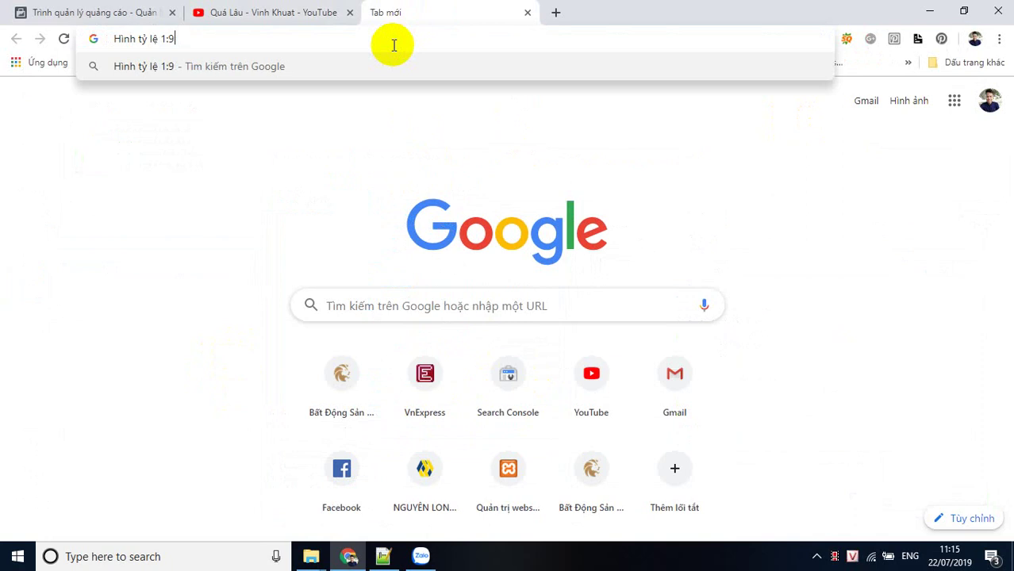
key("ctrl+a")
key("BackSpace")
type("fa")
key("Return")
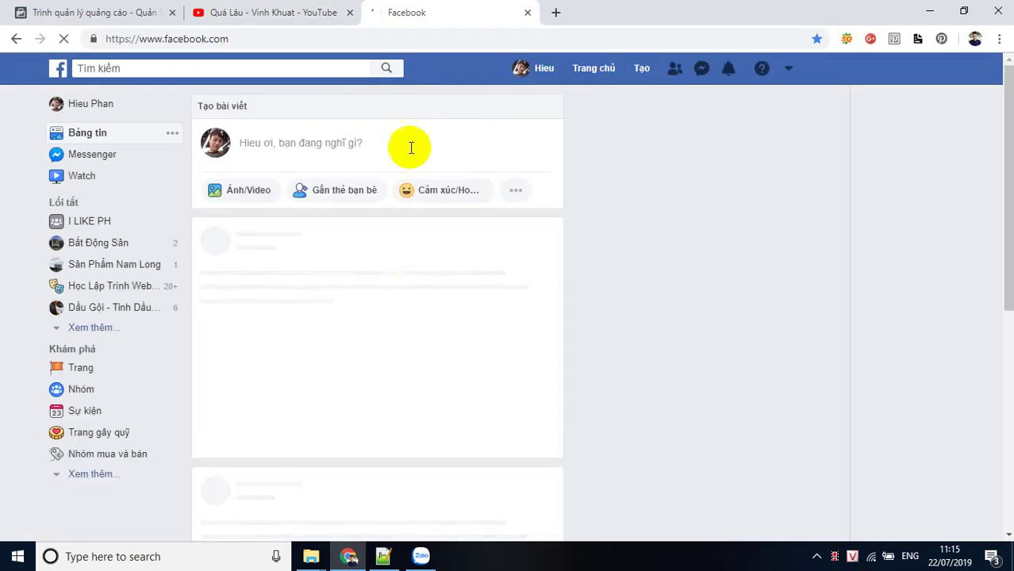
left_click(426, 129)
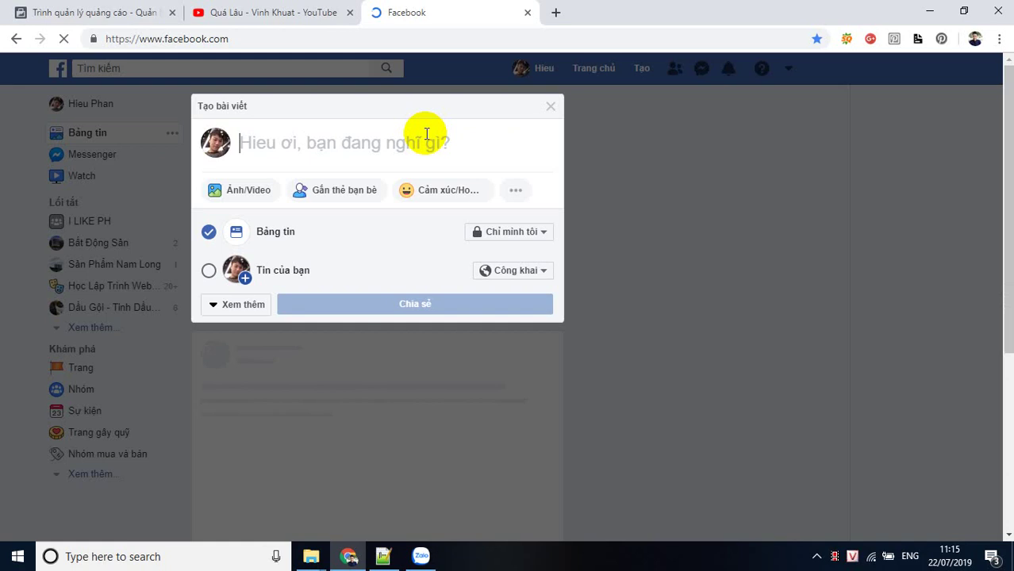
key("ctrl+v")
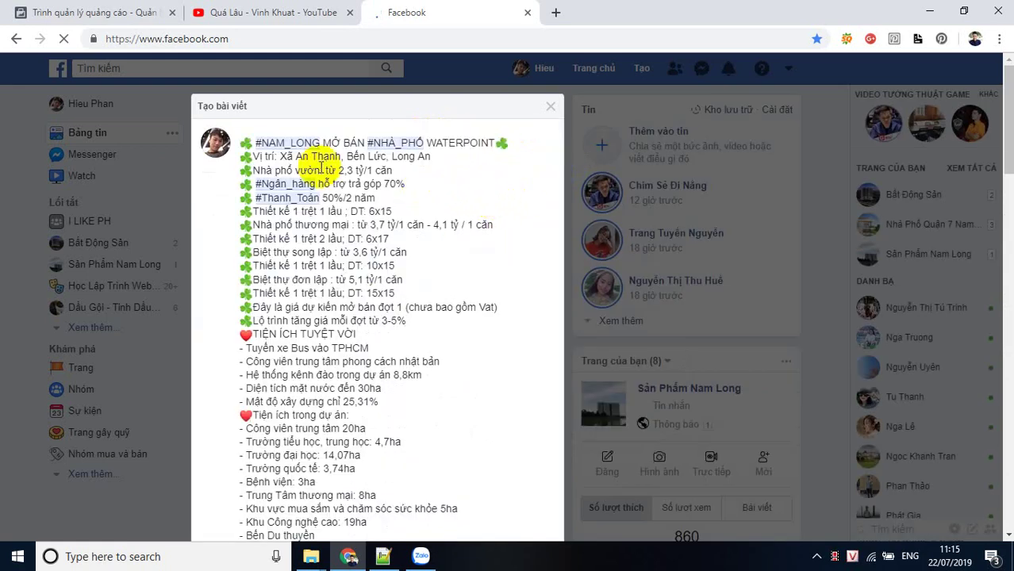
Highlight the garden townhouse price in the draft and write the address bar note "chạy thẳng giá luôn nha ae... ra khách cho chất ok"
left_click(453, 333)
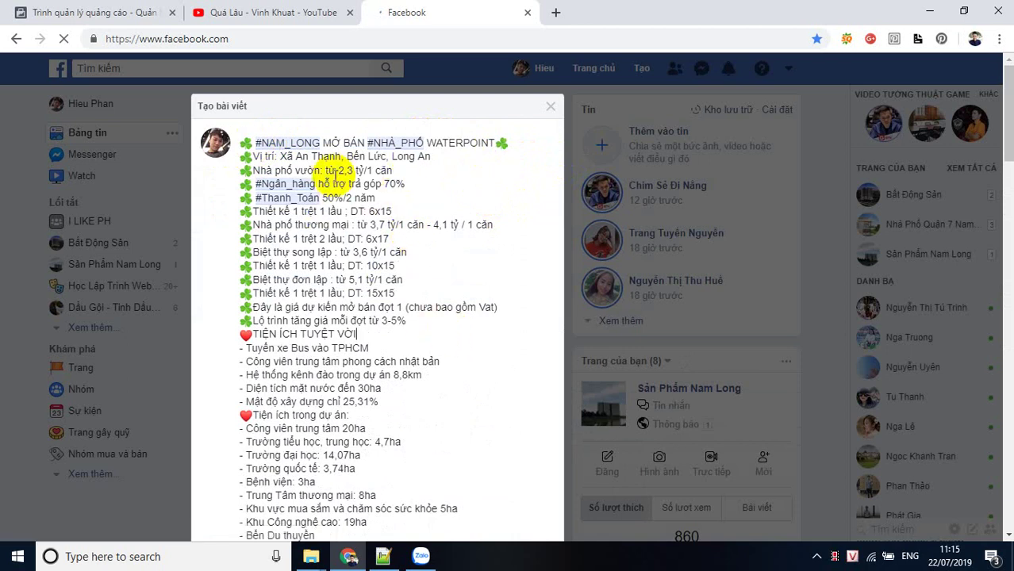
left_click_drag(339, 172, 394, 171)
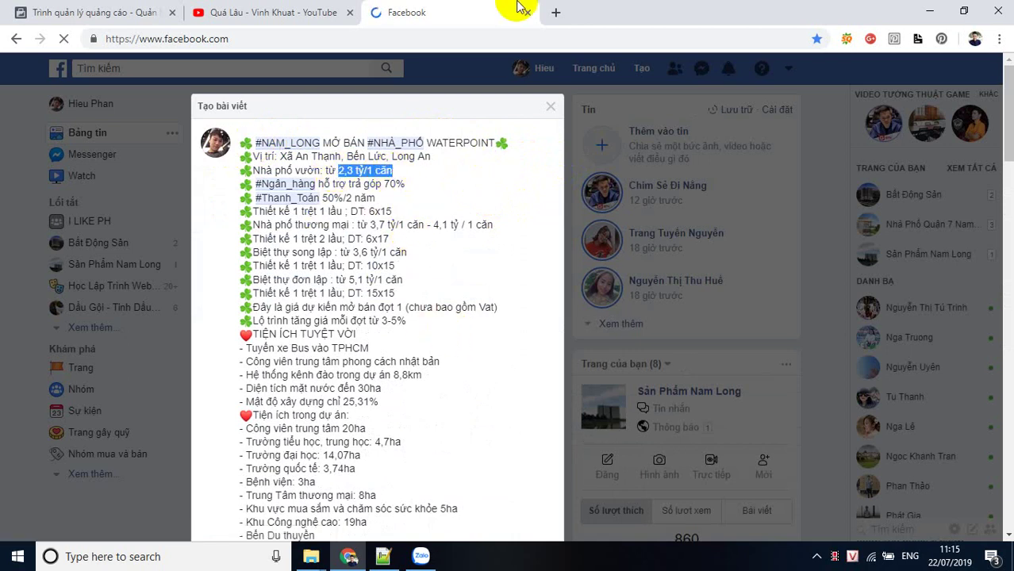
left_click(522, 39)
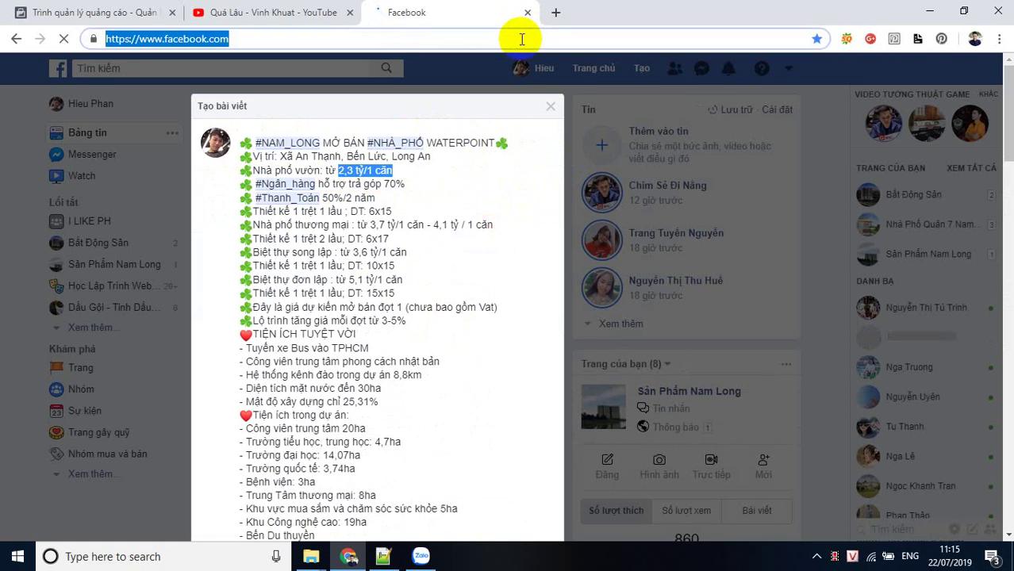
type("chay")
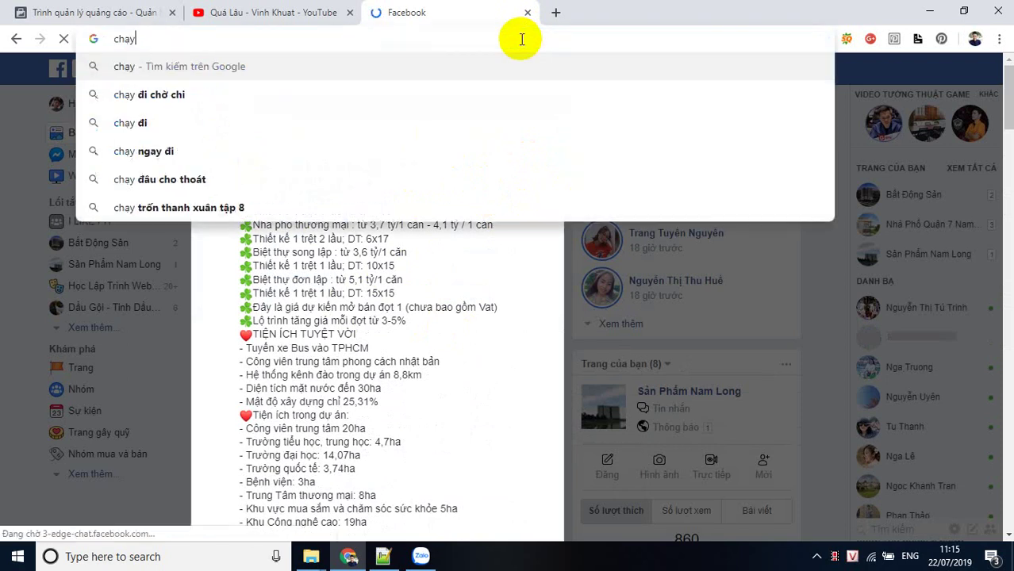
type(" thẳng giá")
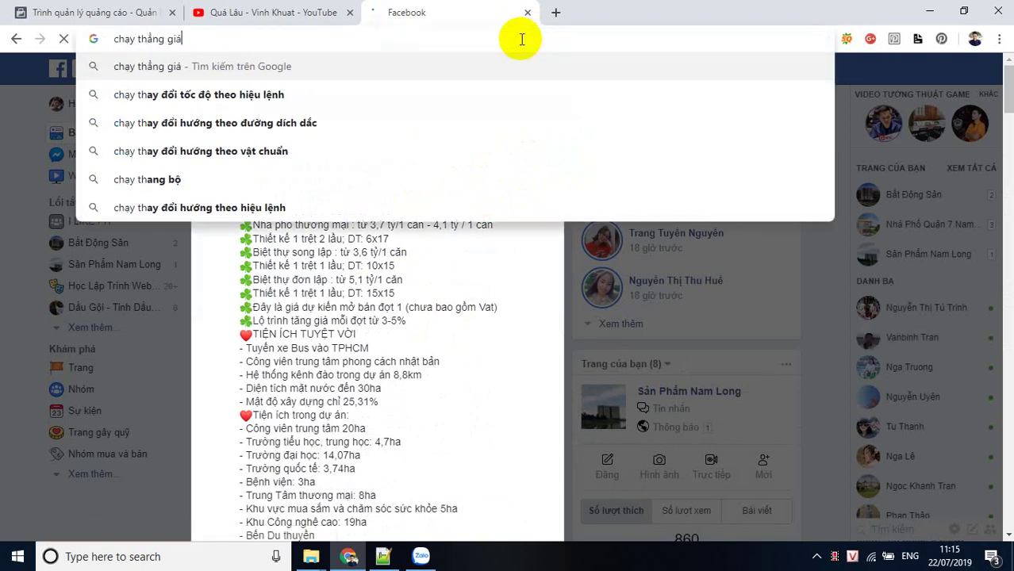
type(" luôn")
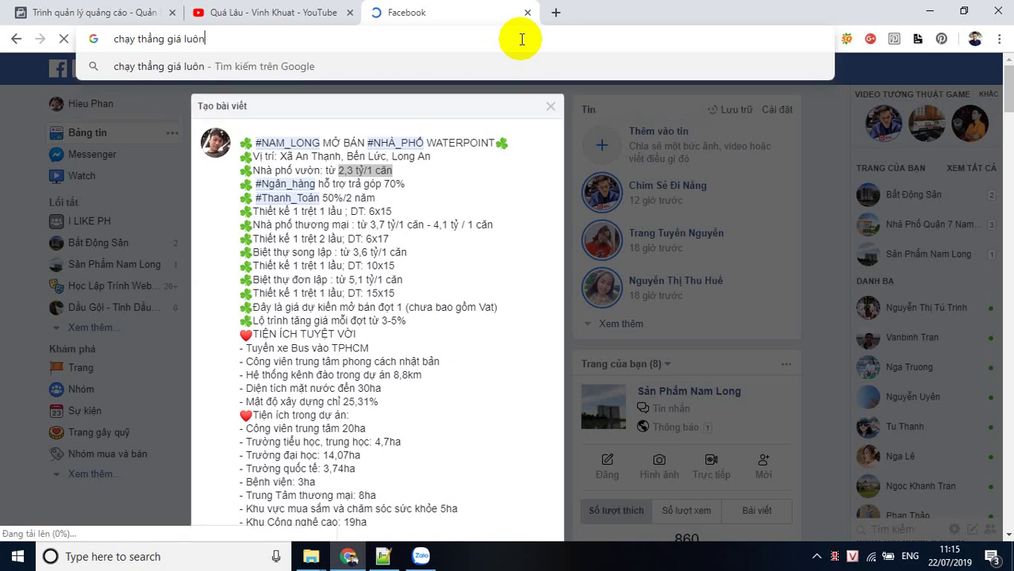
type(" nha ae...")
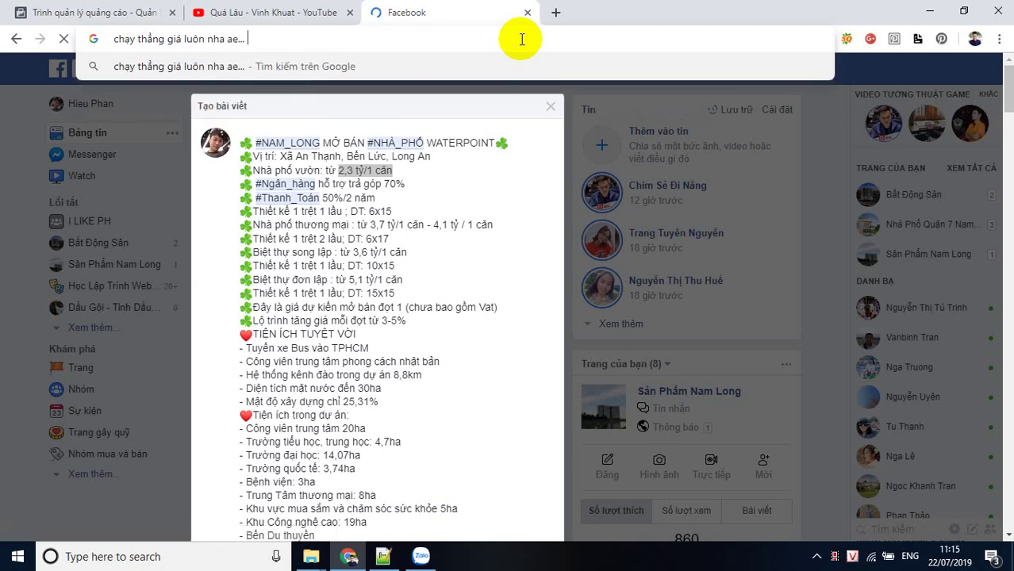
type(" ra kha")
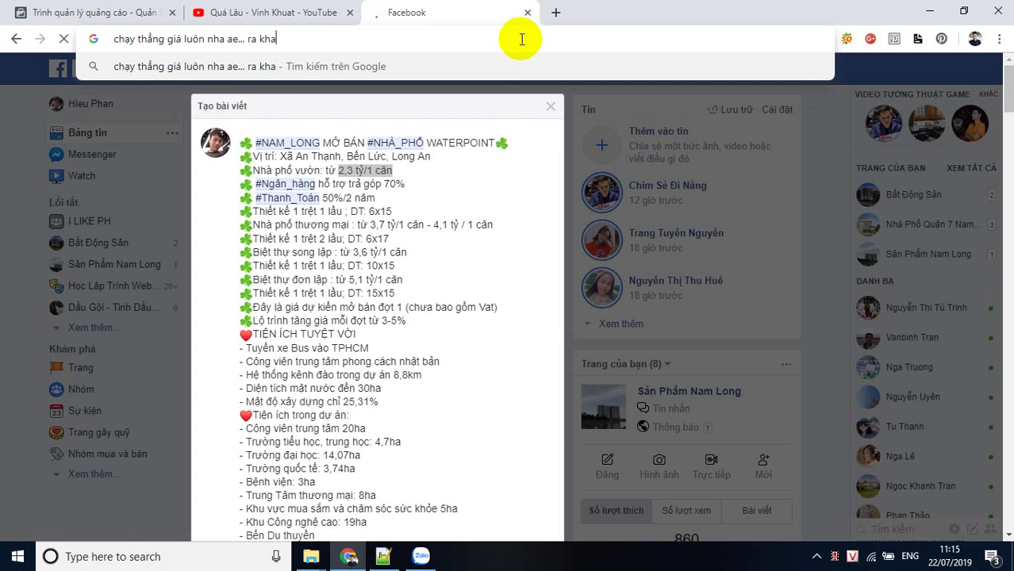
key("BackSpace")
type("ách cho chất ok")
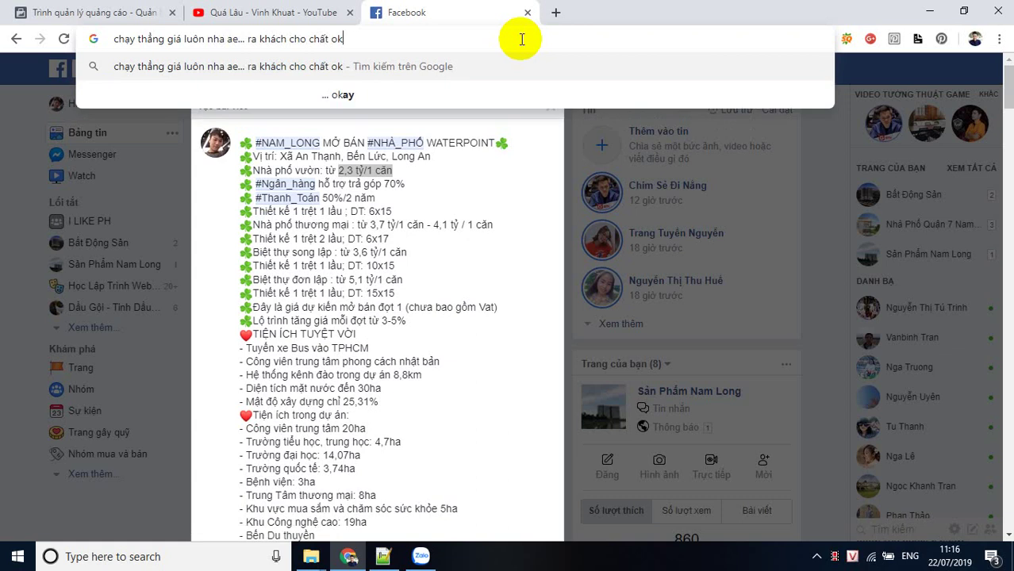
Examine the semi-detached and detached villa prices, amenities and contact line in the post draft, and close it without sharing
left_click(463, 246)
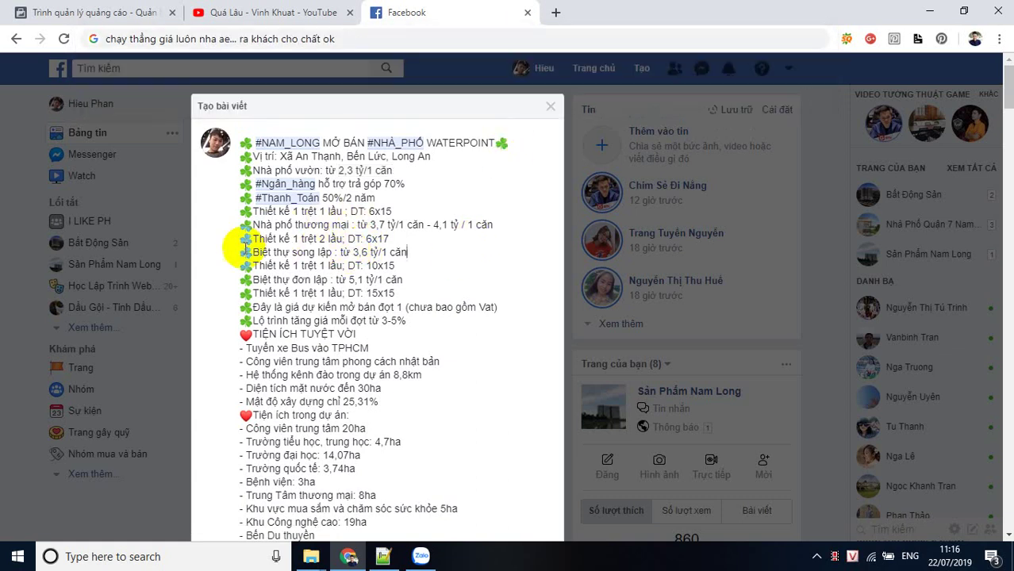
left_click_drag(252, 252, 504, 251)
left_click(424, 268)
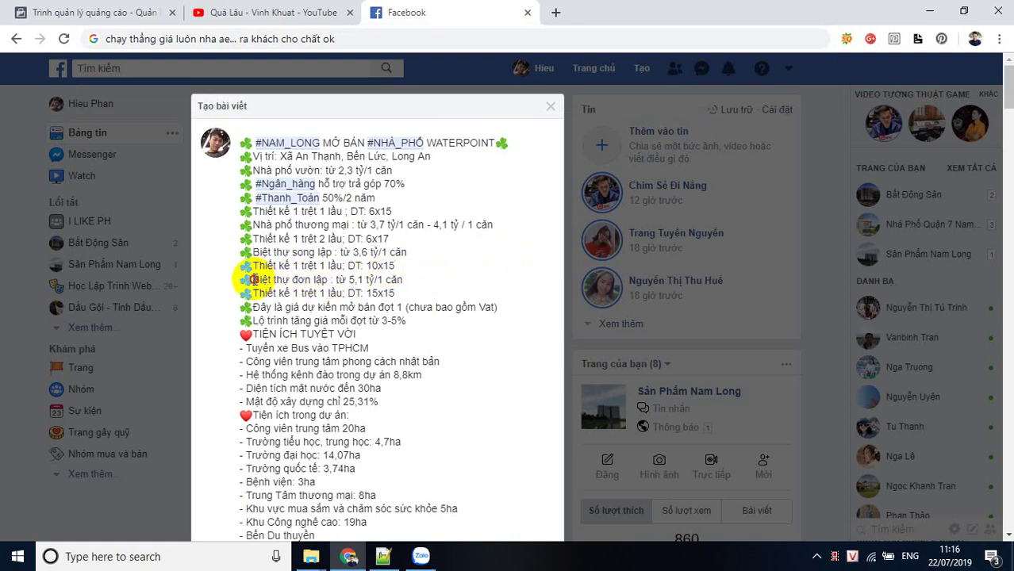
left_click_drag(253, 279, 430, 281)
left_click(355, 279)
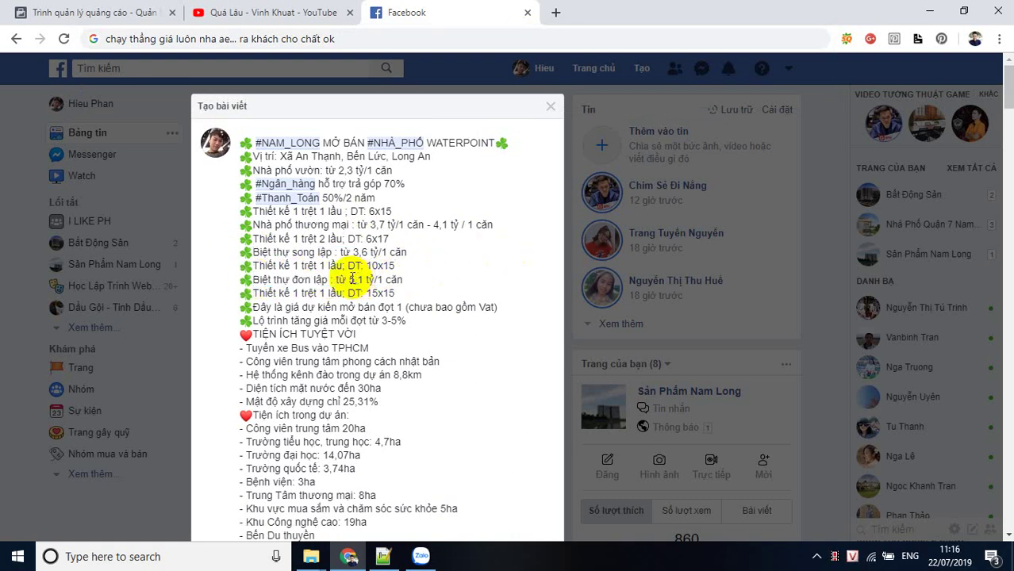
left_click_drag(349, 279, 414, 278)
left_click(437, 278)
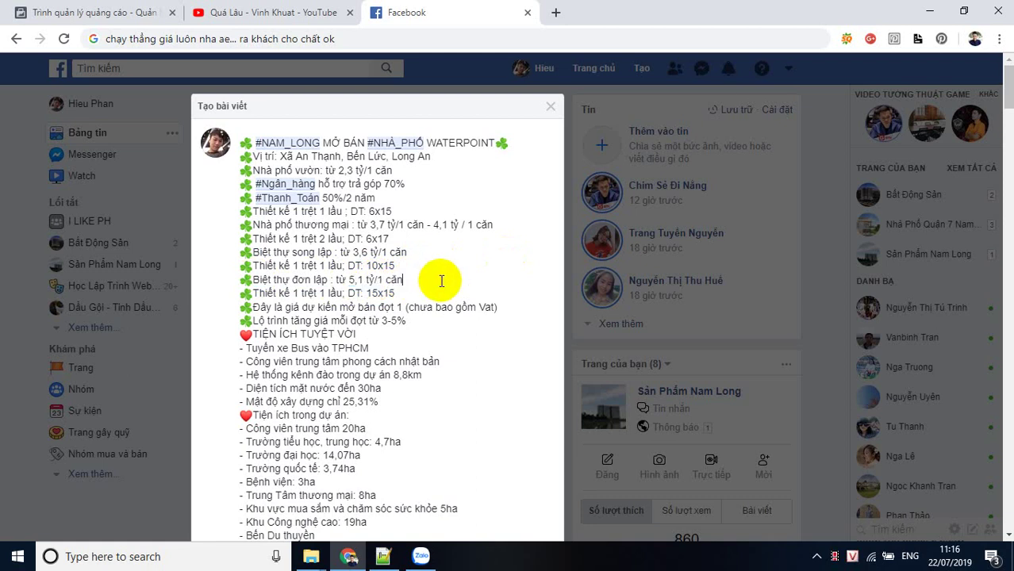
scroll(437, 279, "down", 5)
scroll(325, 317, "up", 3)
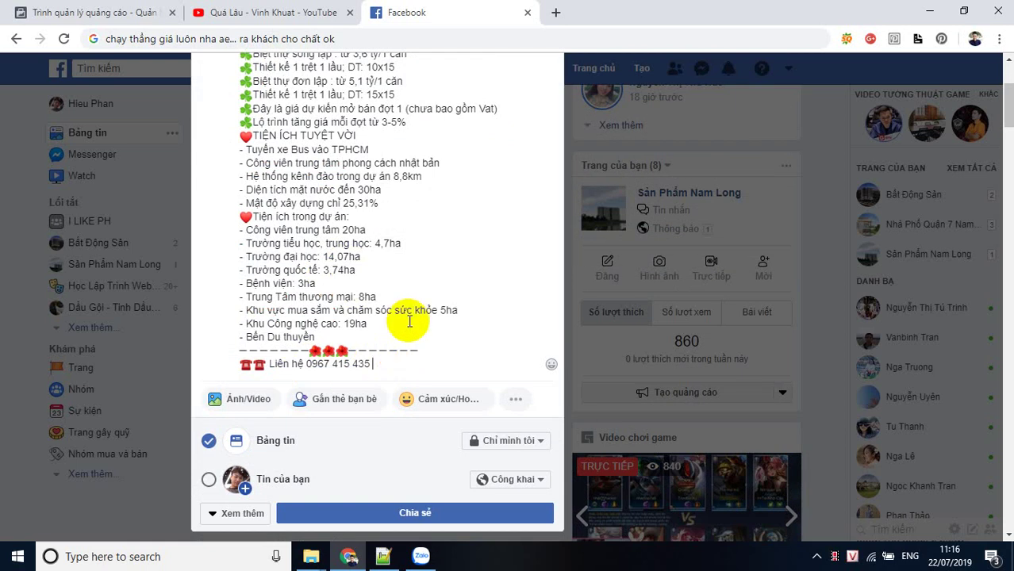
left_click(819, 270)
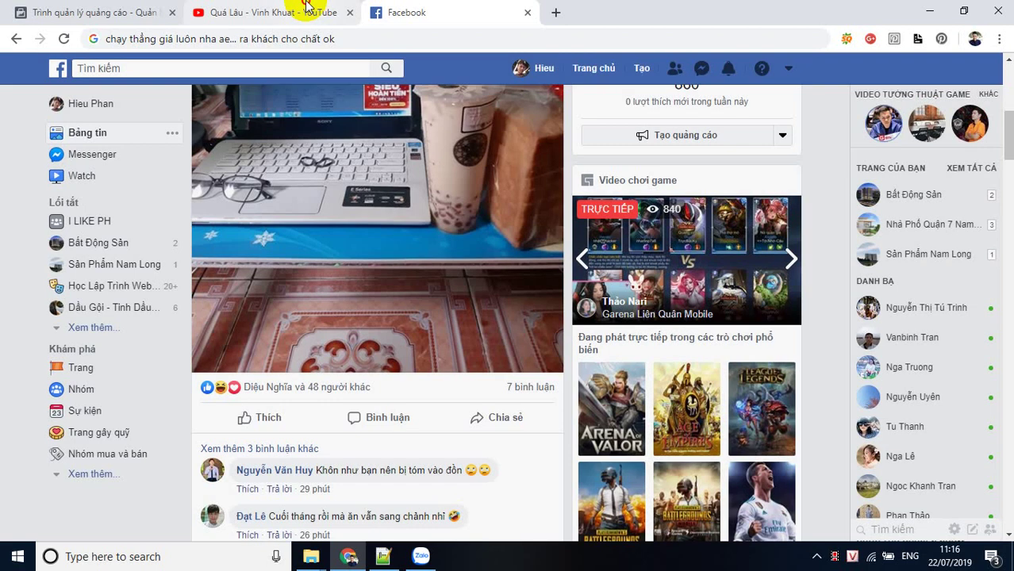
Start playback of the song in the YouTube tab and return to the Ads Manager tab
left_click(278, 12)
left_click(51, 455)
key("ctrl+shift+Tab")
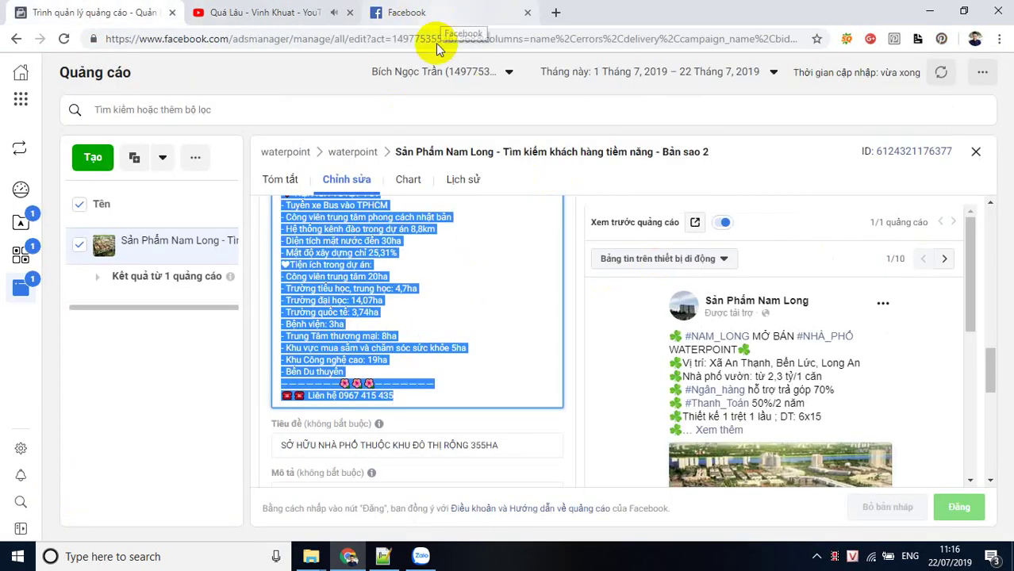
Examine the ad's headline, description, call-to-action setting, instant form and tracking sections
scroll(457, 385, "down", 4)
scroll(373, 335, "up", 3)
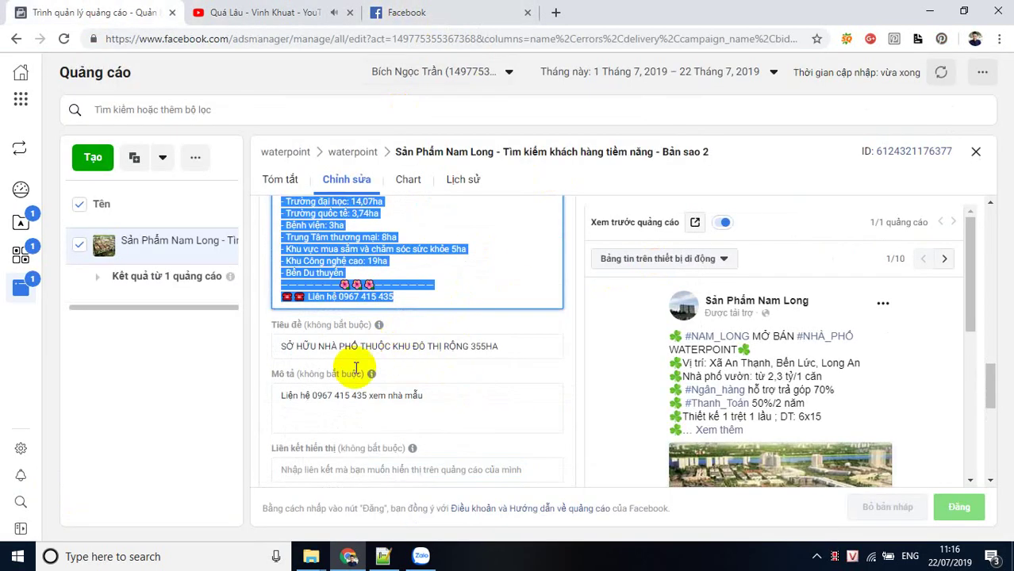
left_click_drag(283, 346, 570, 348)
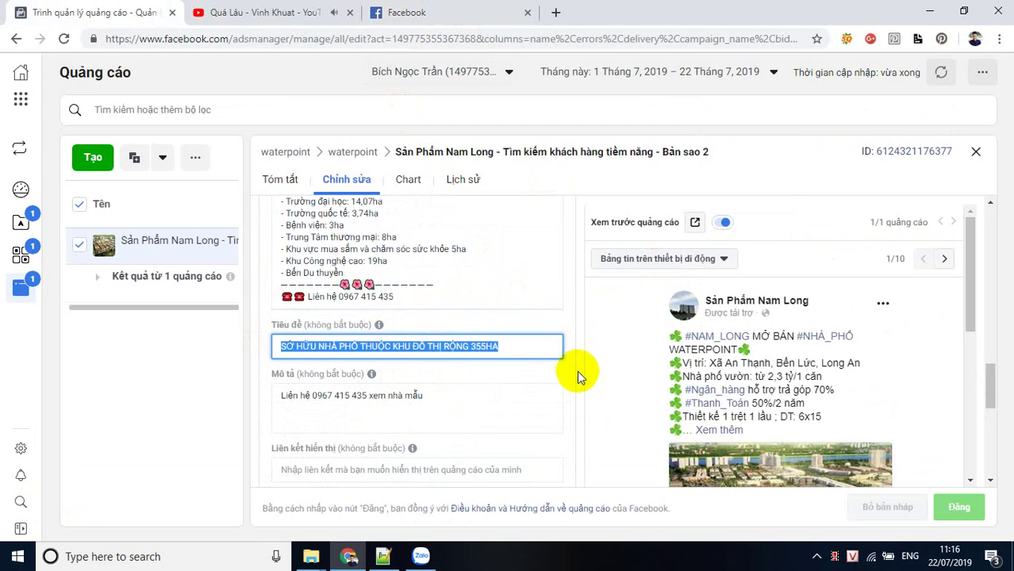
scroll(421, 382, "down", 1)
left_click(467, 302)
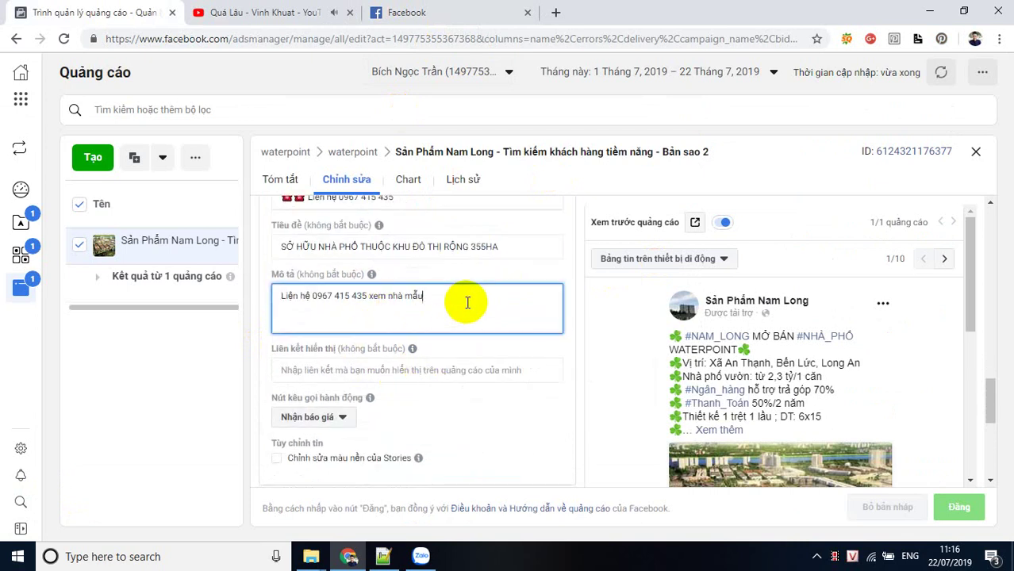
mouse_move(369, 398)
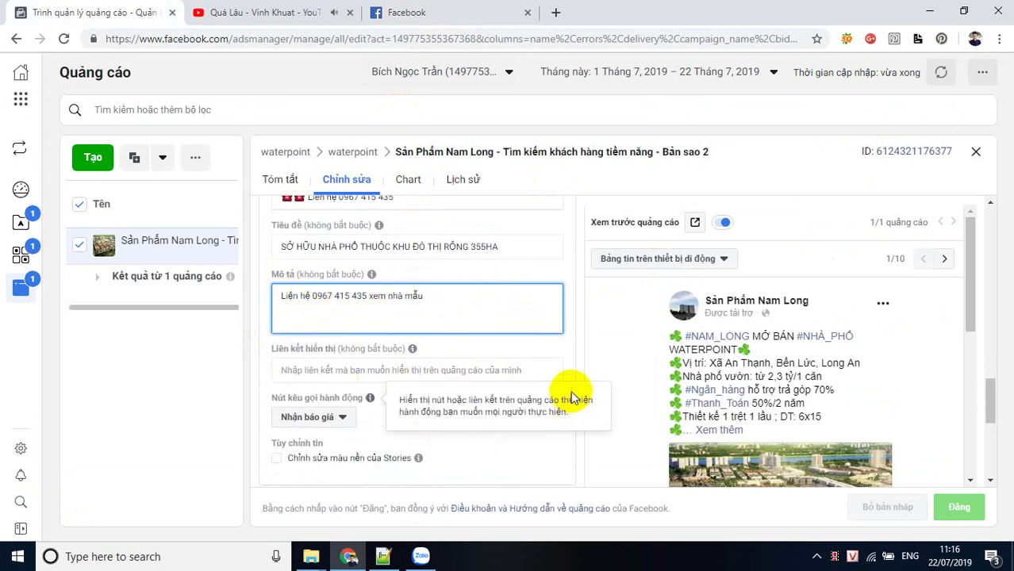
scroll(387, 425, "down", 1)
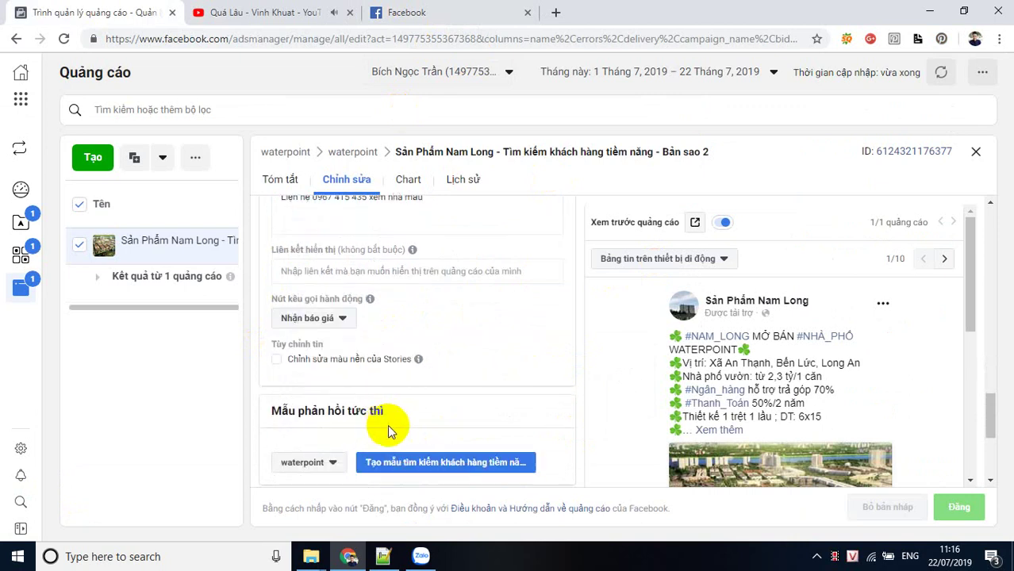
scroll(376, 340, "down", 2)
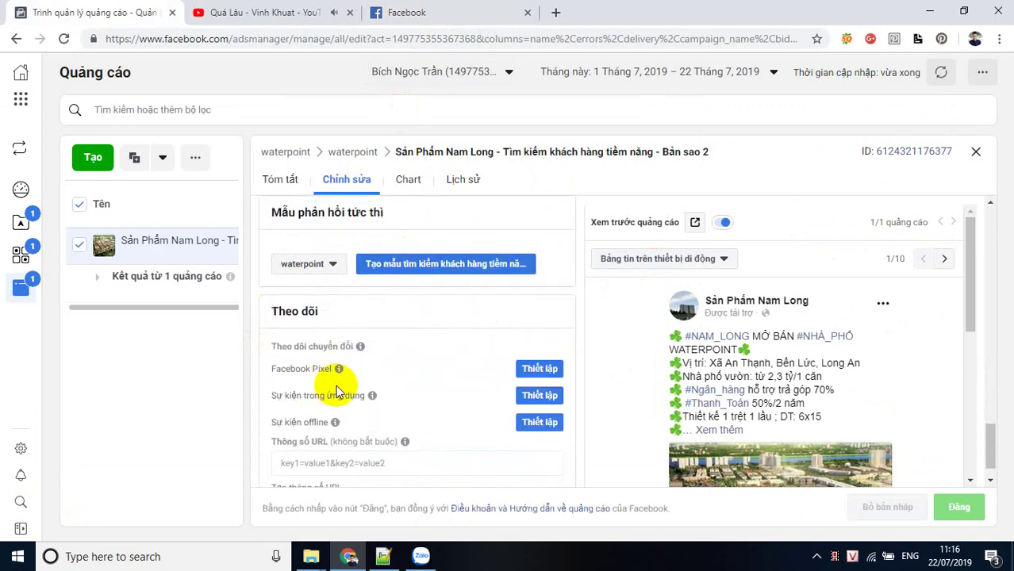
Start a new lead form as a copy of the existing waterpoint form
left_click(410, 270)
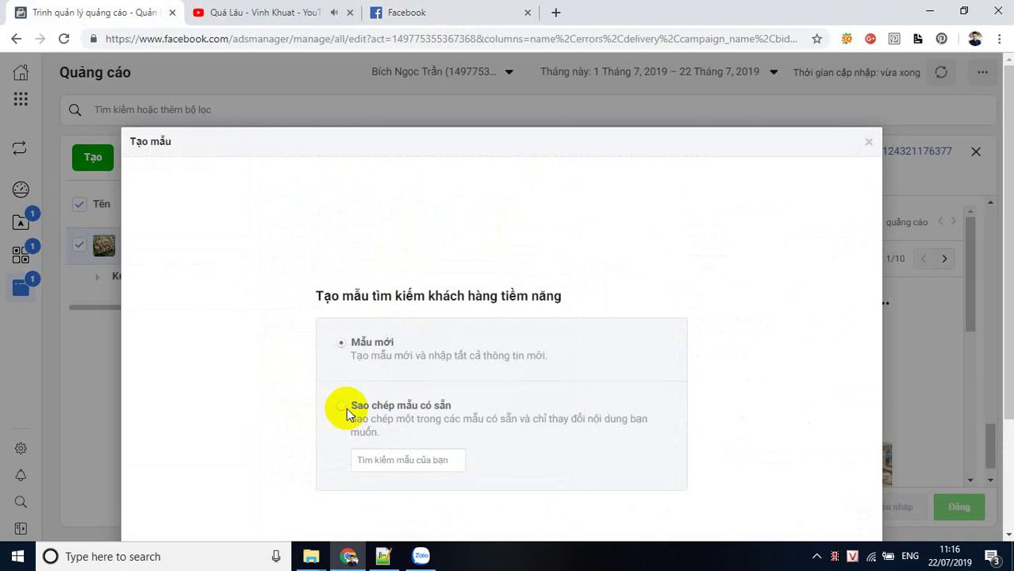
left_click(380, 459)
left_click(390, 496)
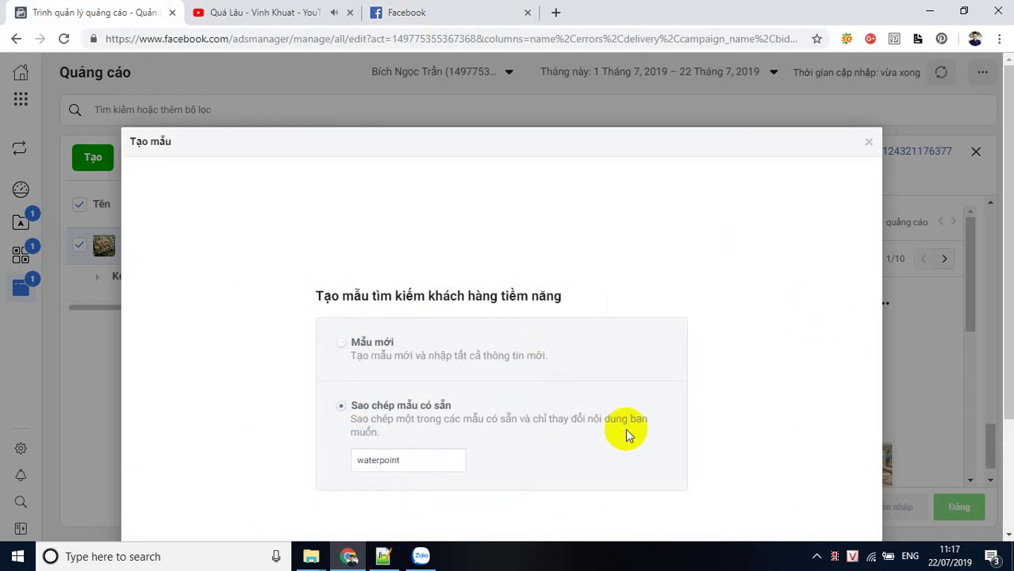
scroll(627, 435, "down", 2)
left_click(855, 493)
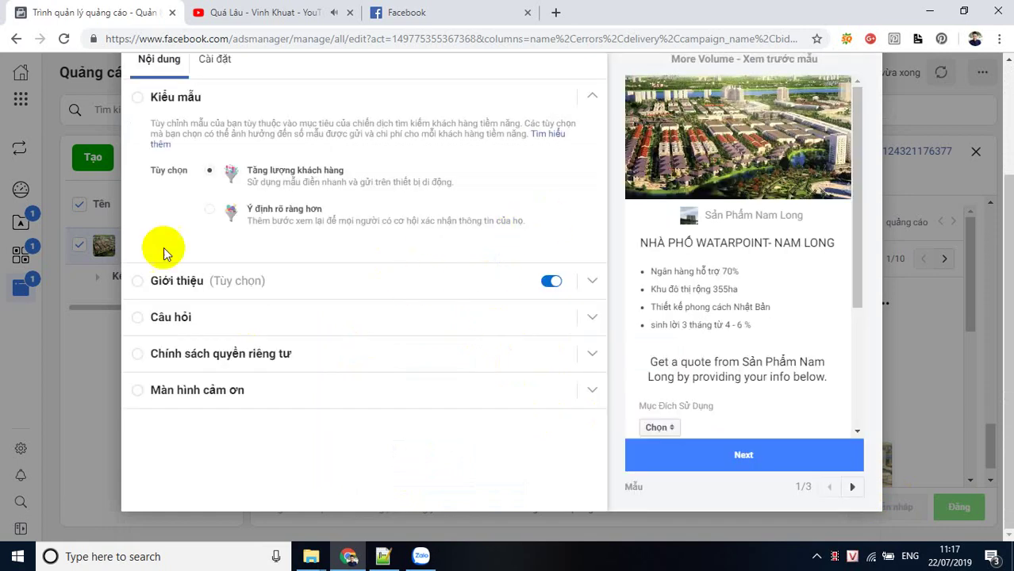
Examine the copied form's configuration settings, including the available form languages and the sharing options
scroll(305, 208, "up", 2)
left_click(219, 209)
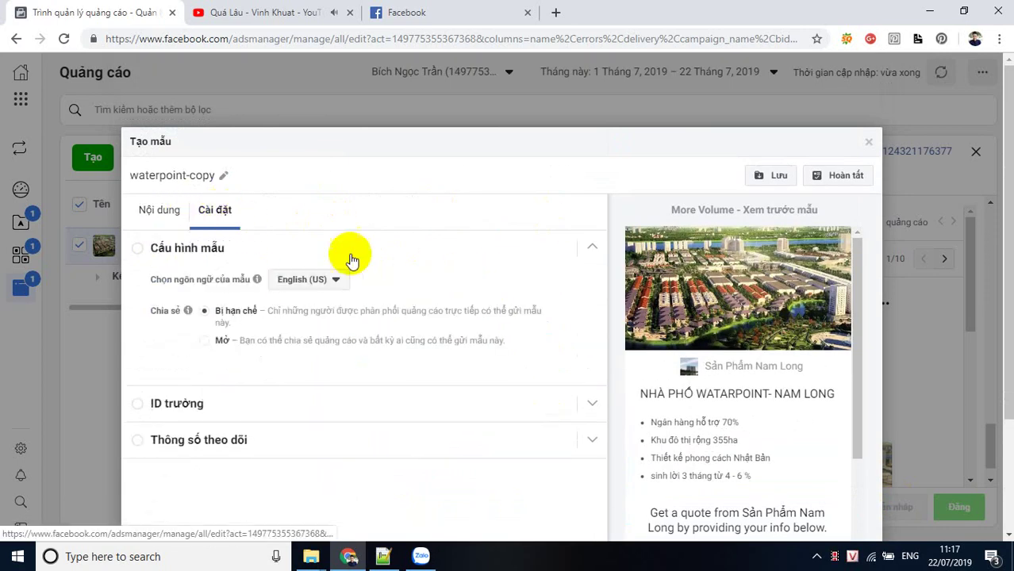
scroll(290, 324, "down", 2)
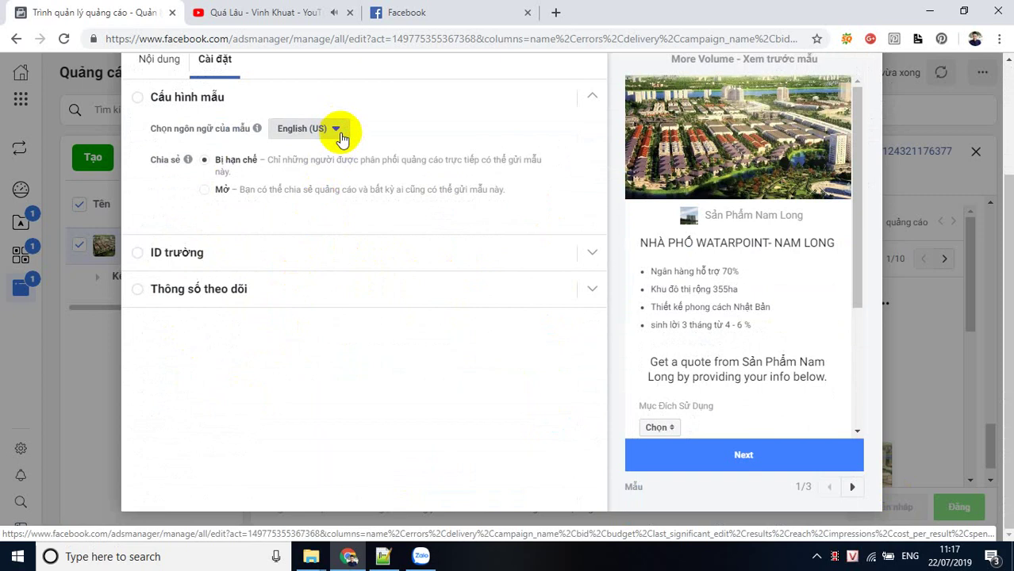
left_click(339, 133)
scroll(185, 166, "up", 2)
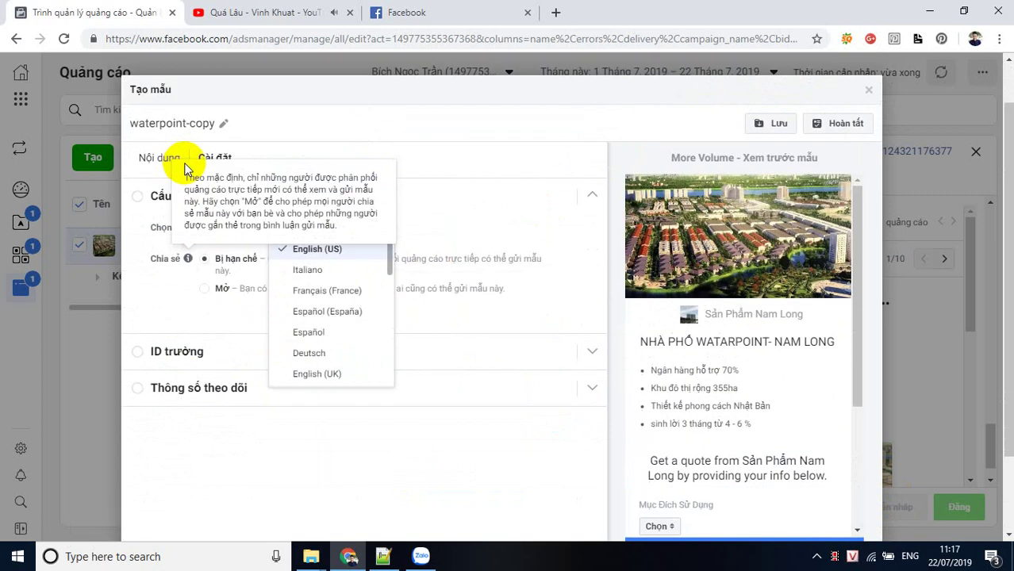
Examine the form's type options and its introduction section with headline, image source and bullet points
left_click(169, 158)
scroll(362, 253, "down", 1)
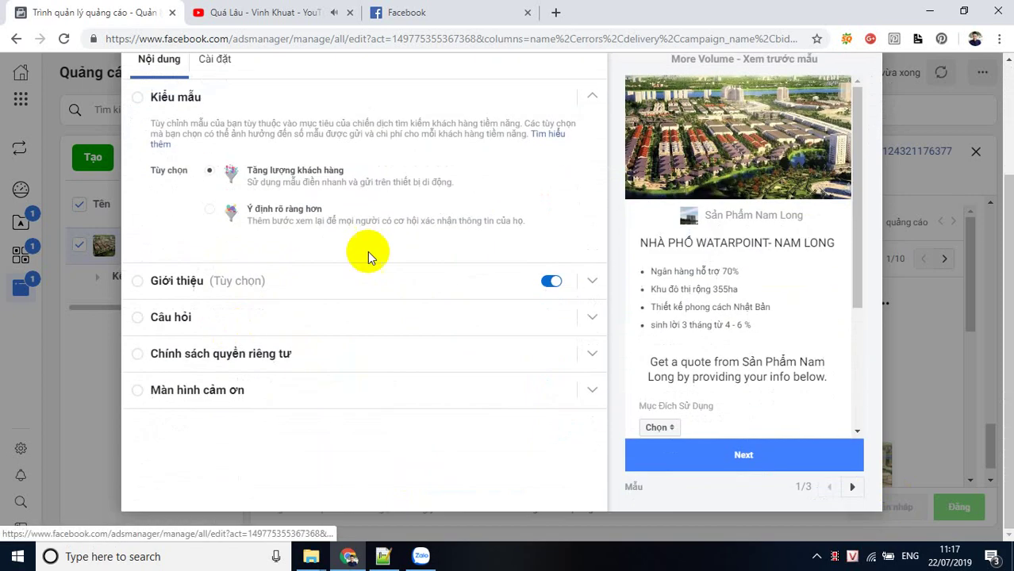
left_click(359, 292)
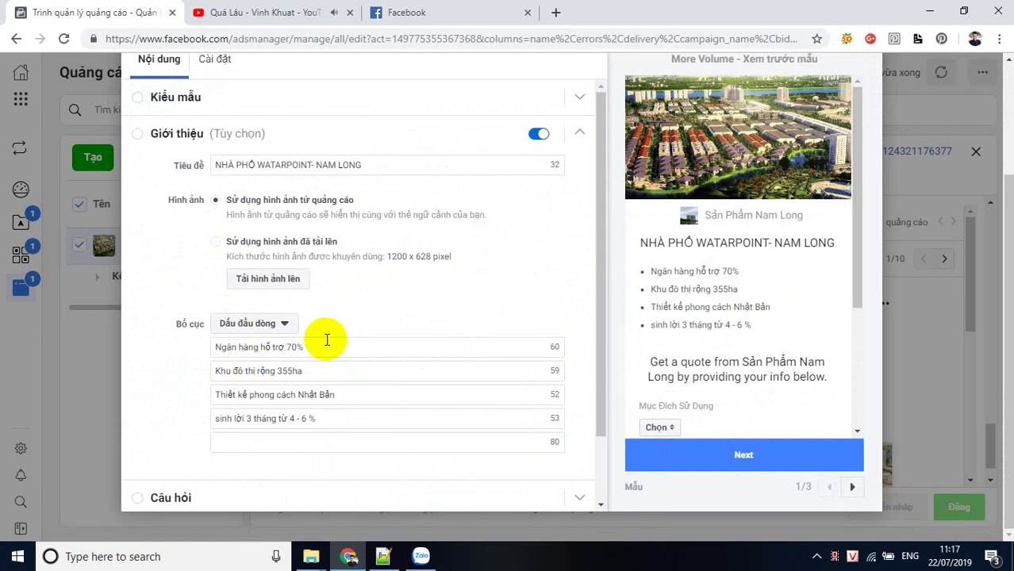
left_click(358, 392)
scroll(191, 246, "down", 2)
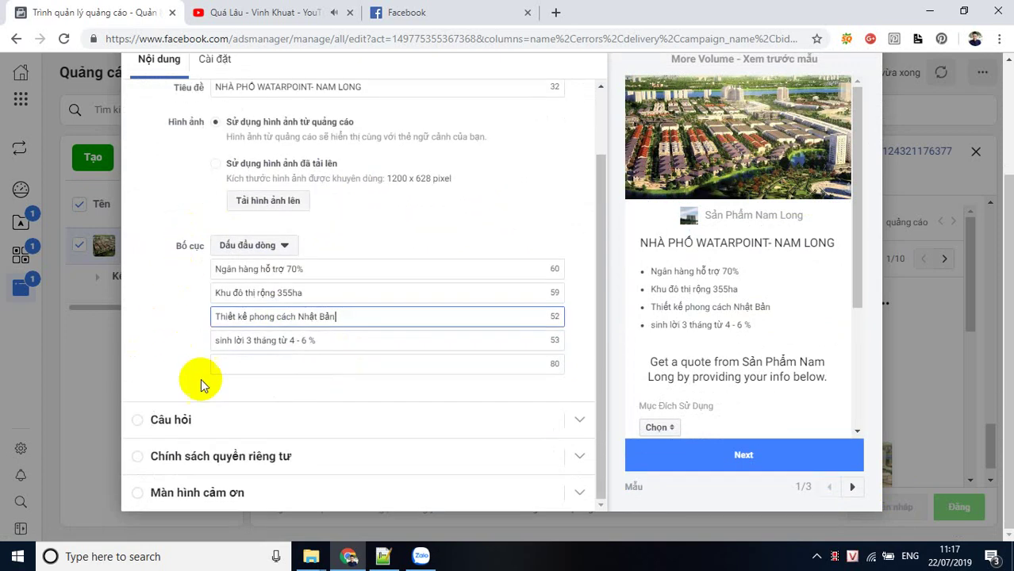
Examine the form's questions, privacy policy link and thank-you screen
left_click(223, 417)
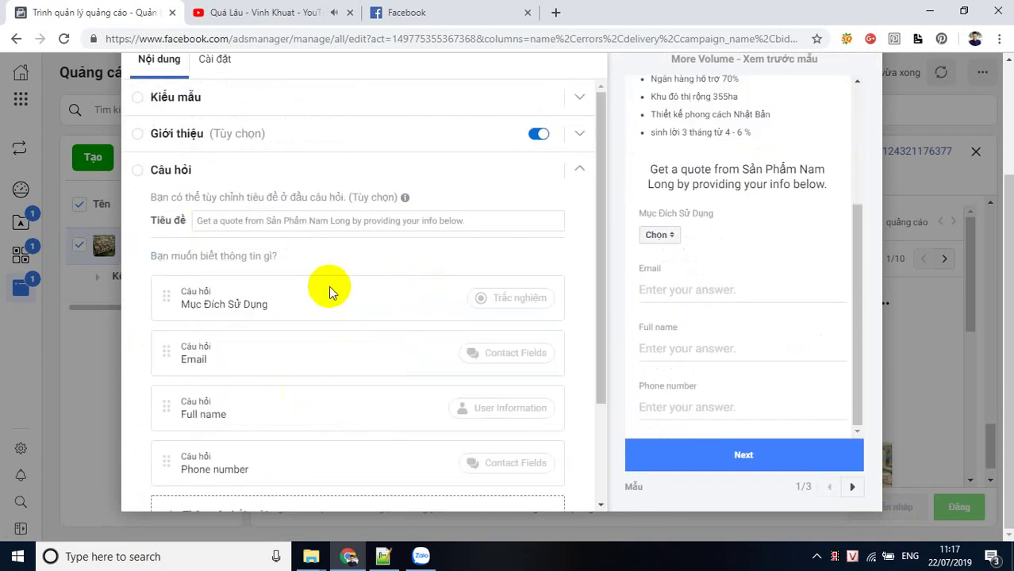
scroll(210, 429, "down", 2)
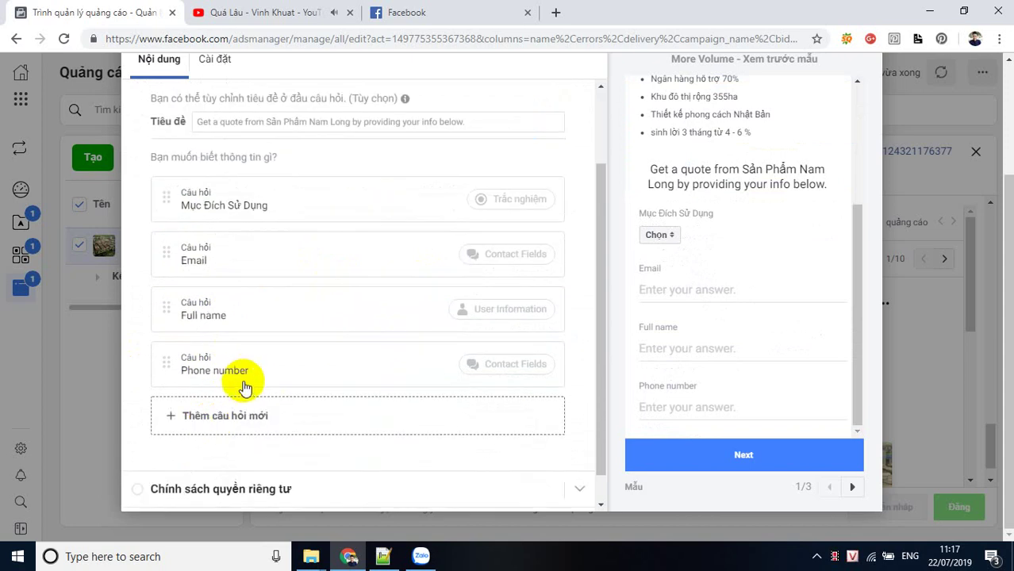
scroll(238, 405, "down", 1)
left_click(335, 460)
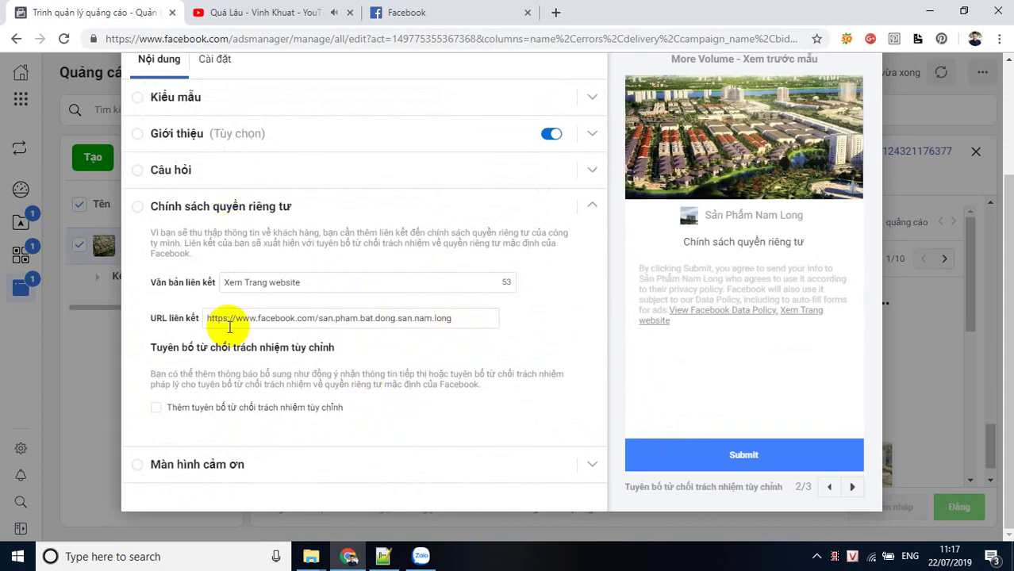
left_click(226, 466)
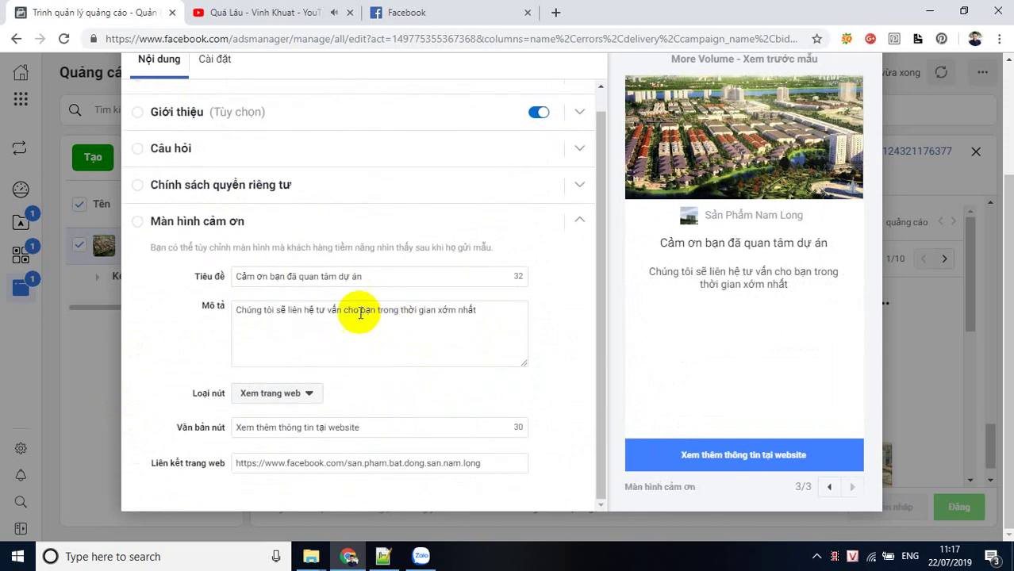
scroll(397, 333, "up", 1)
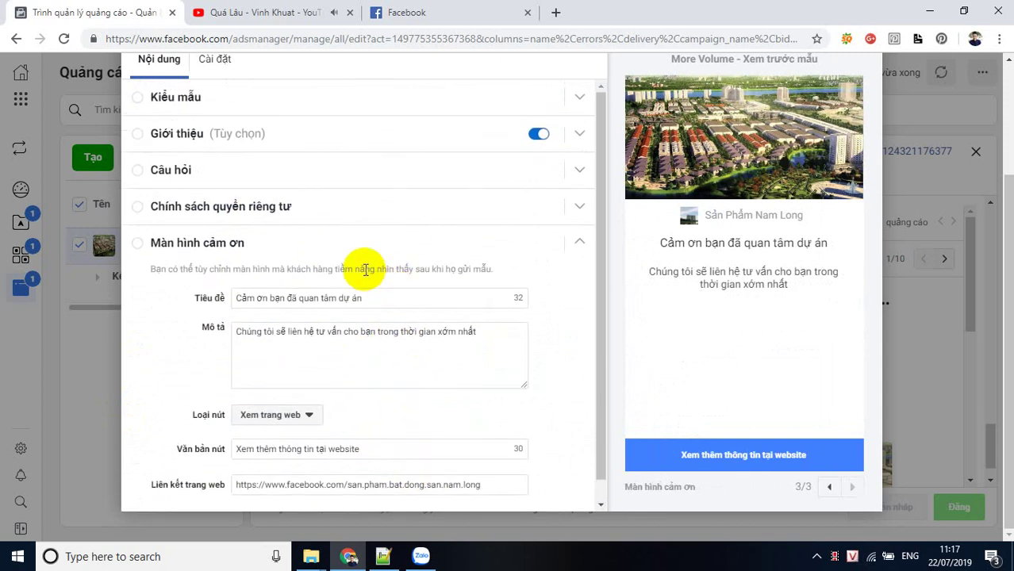
Rename the copied form "tên" and close the form editor, discarding the copy
scroll(460, 242, "up", 3)
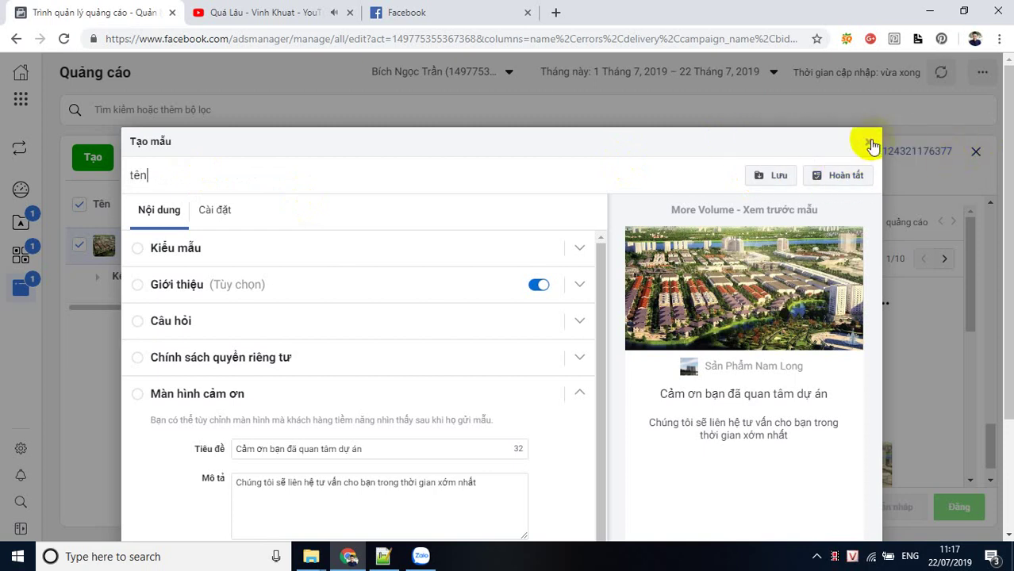
left_click(869, 143)
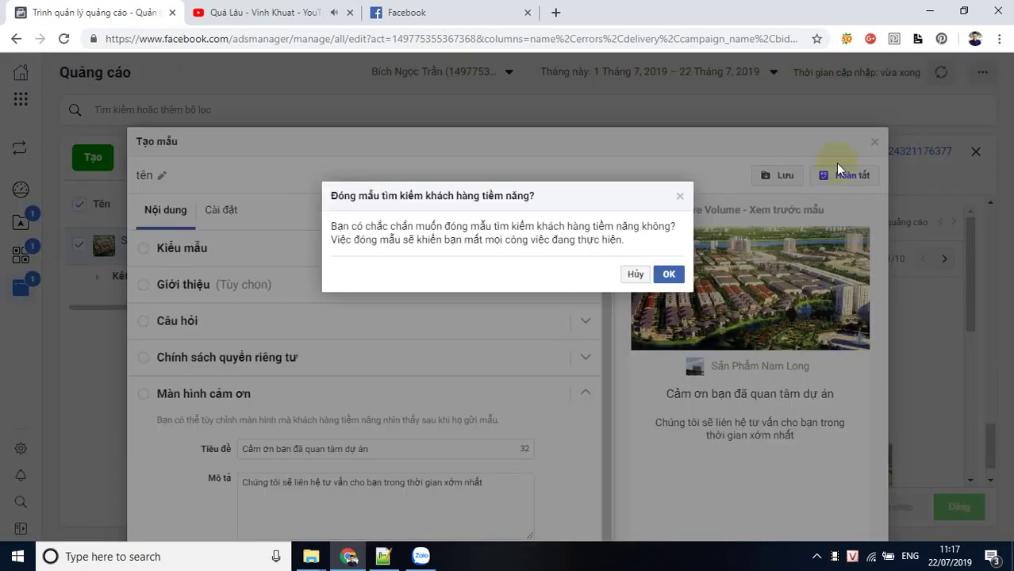
left_click(636, 273)
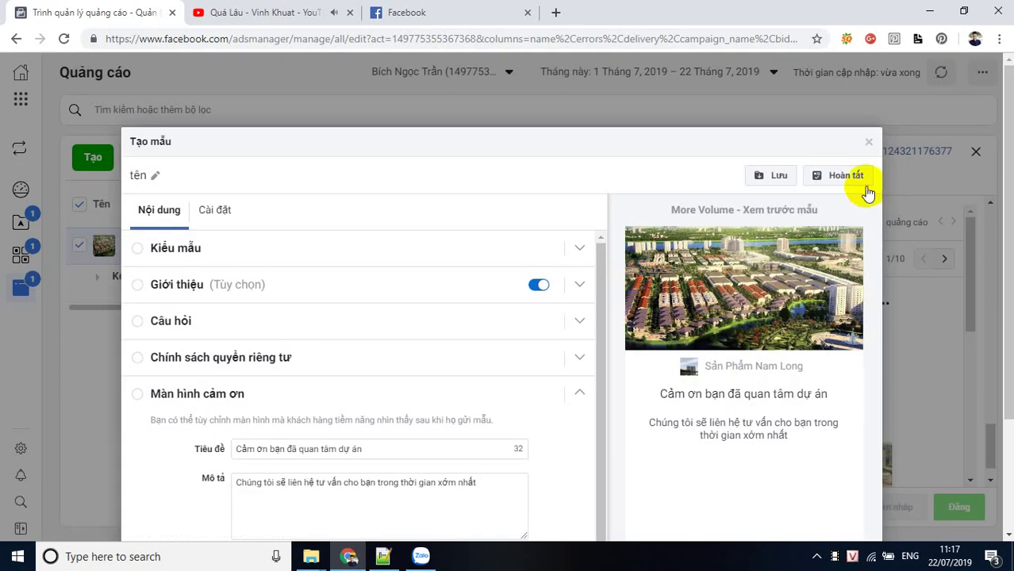
left_click(869, 142)
left_click(669, 275)
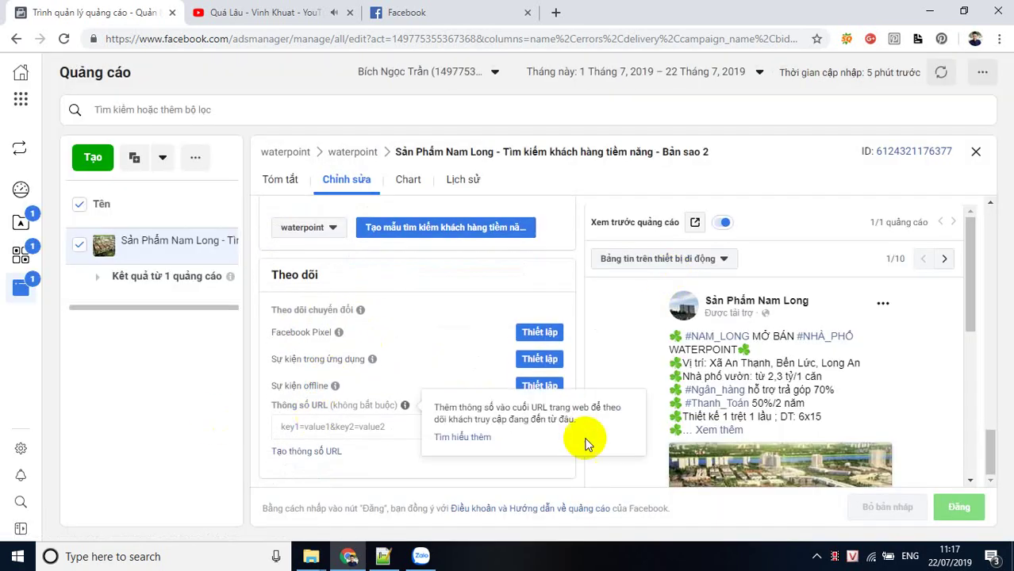
Replace the address bar note in the Facebook tab with "ok cảm ơn các bạn" and submit it
left_click(464, 12)
left_click(470, 40)
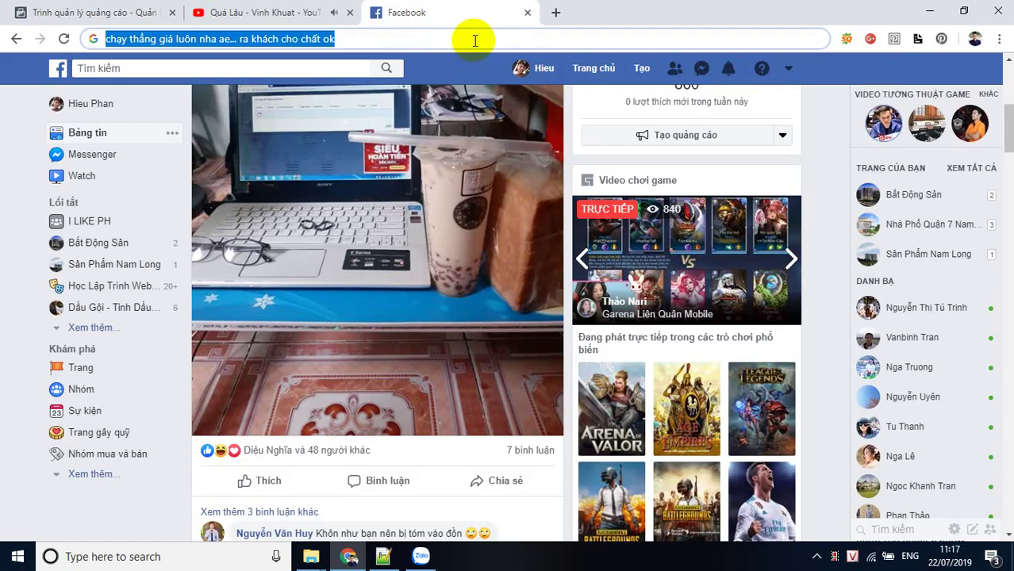
type("ok cảm ơn cac")
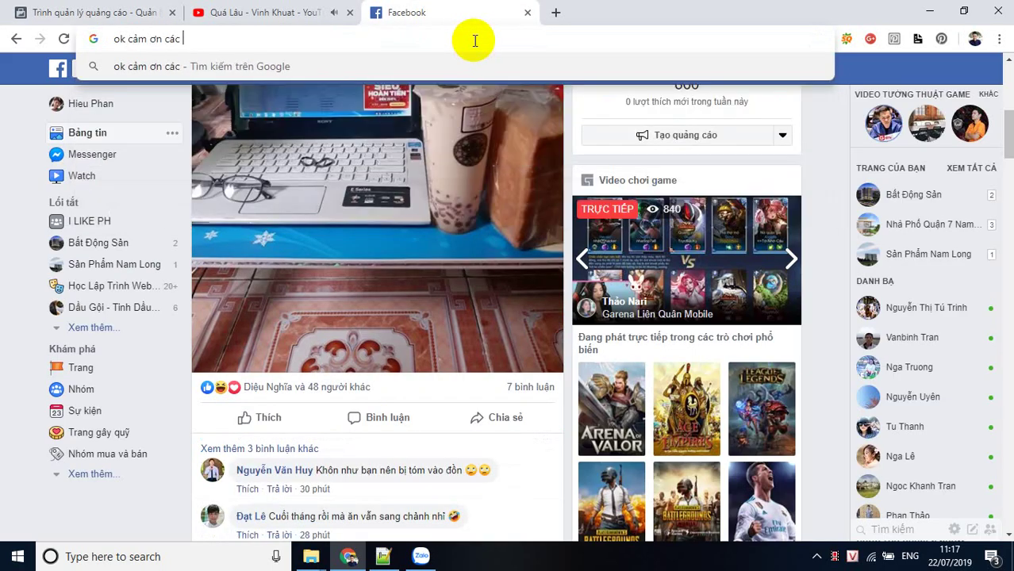
type(" bạn")
key("Return")
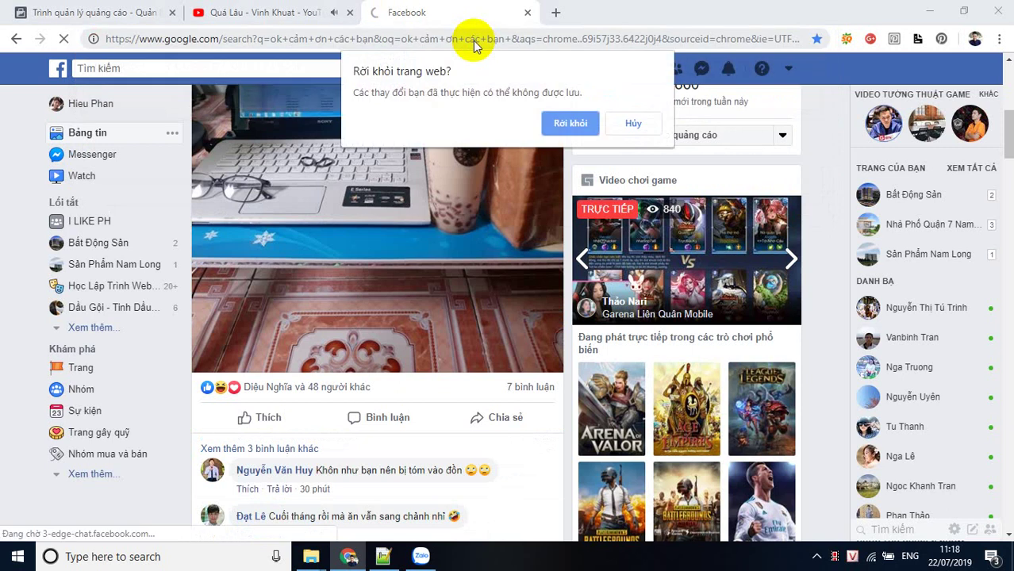